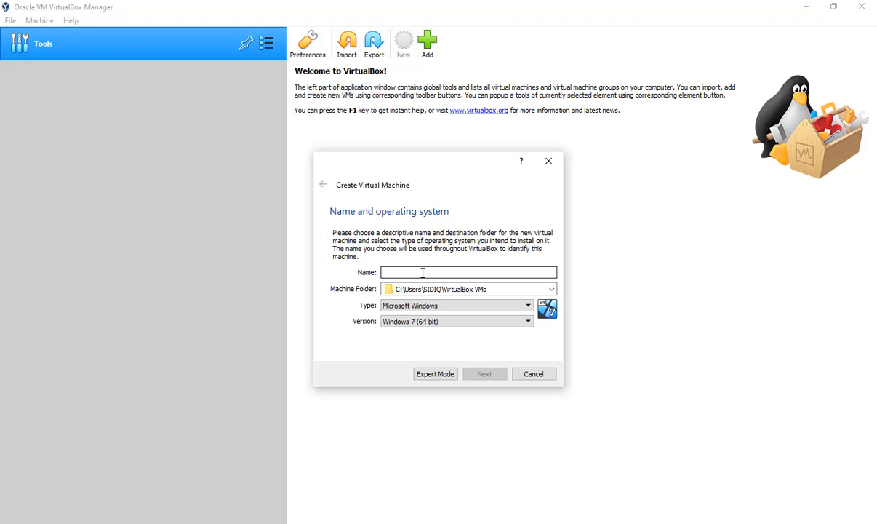
- Name the new virtual machine CentOS 7, choose type Linux and version Red Hat (64-bit), and try to continue
type("C")
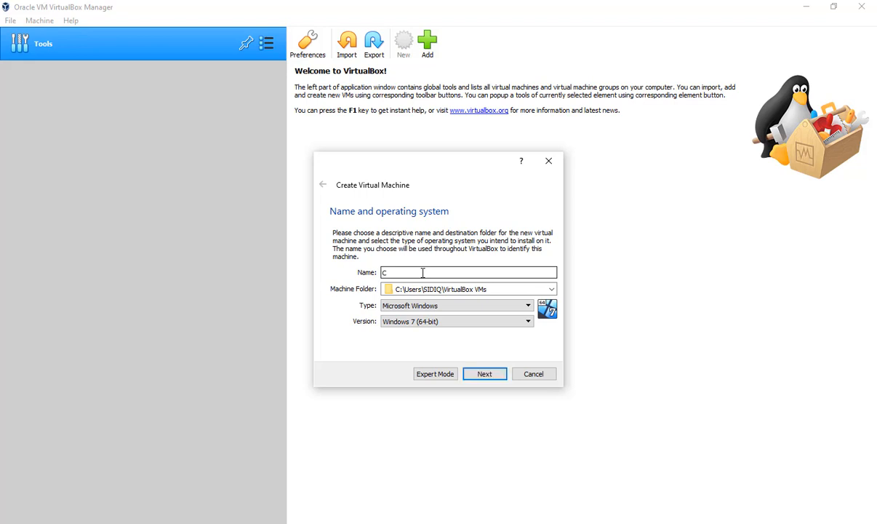
type("entOS 7")
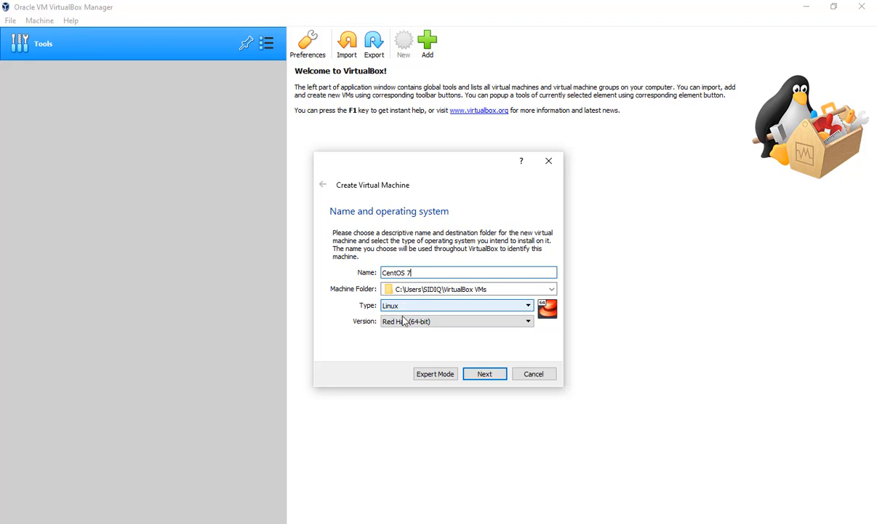
left_click(445, 309)
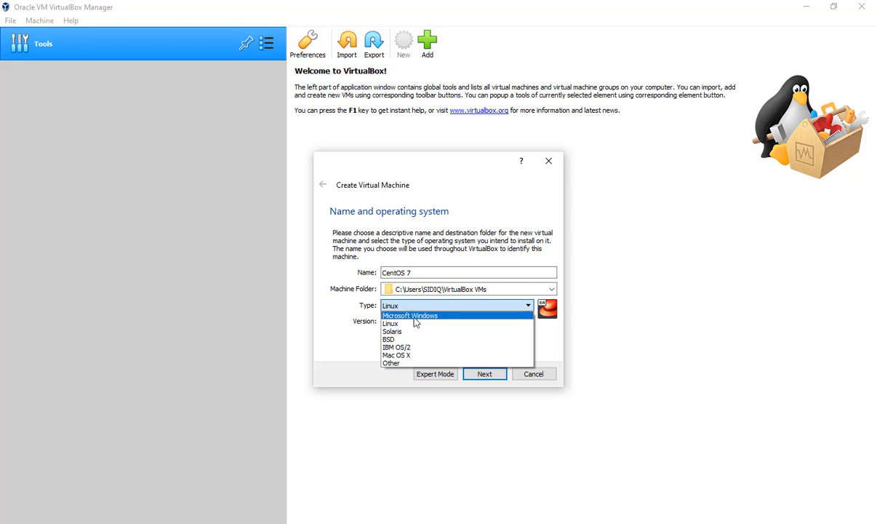
left_click(405, 328)
left_click(408, 322)
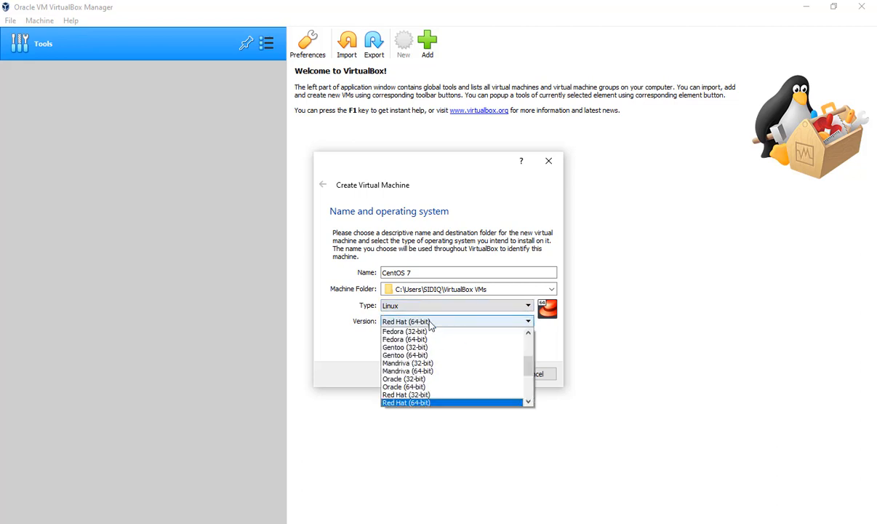
left_click(429, 404)
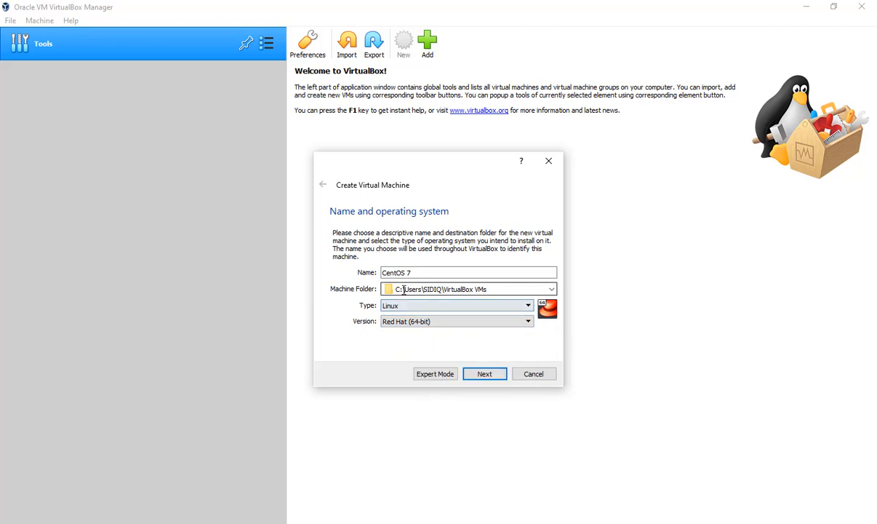
left_click(482, 376)
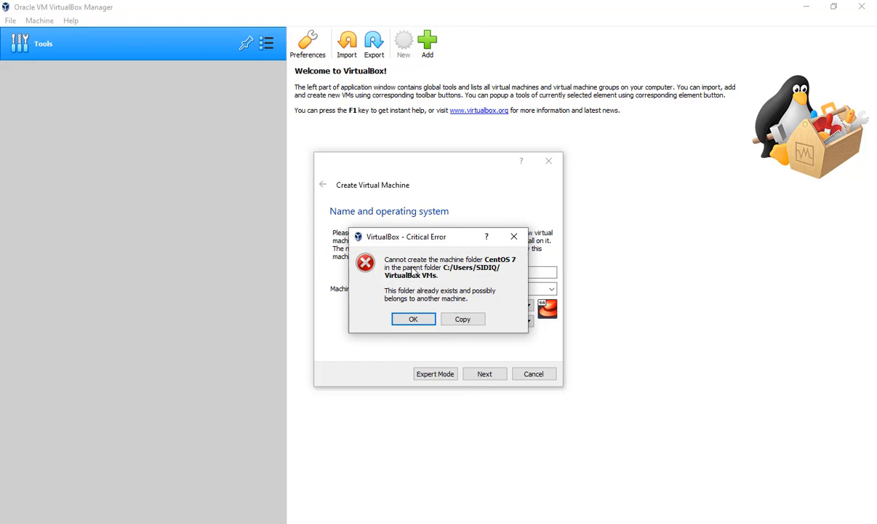
left_click(427, 324)
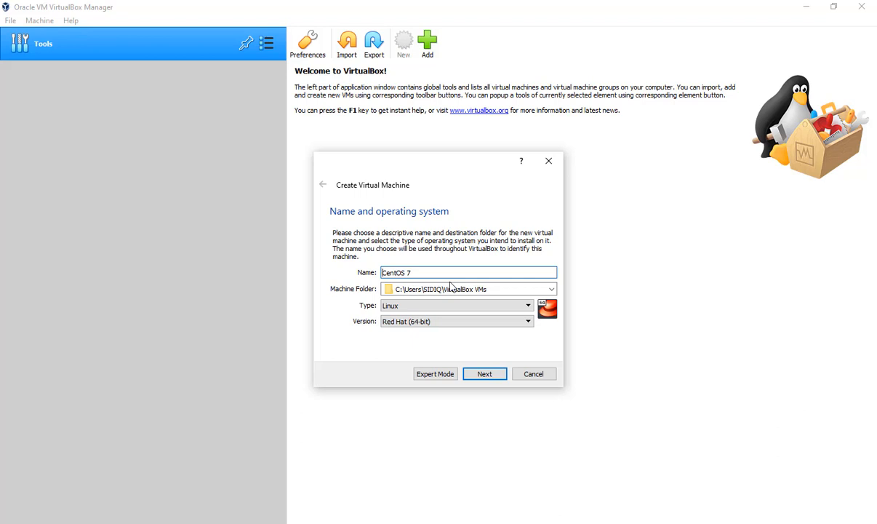
- Rename the virtual machine to NewCentOS 7 and accept a memory size of 1024 MB
type("New")
left_click(480, 374)
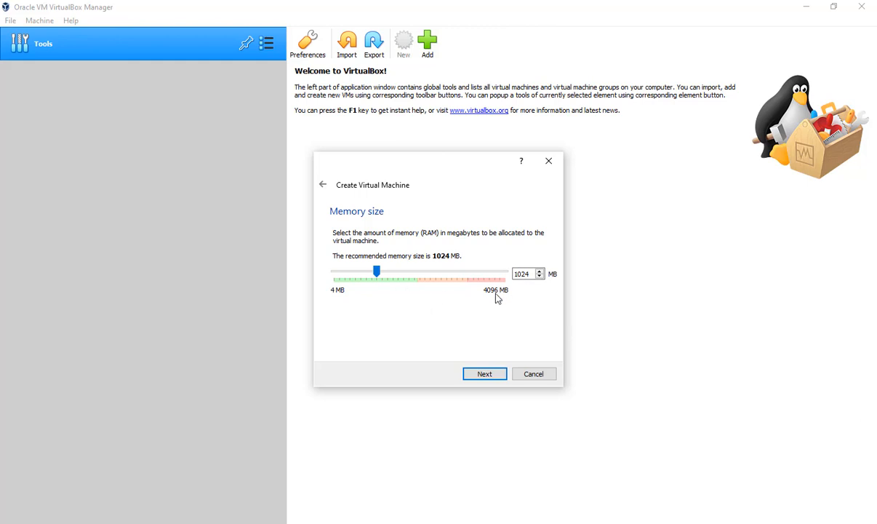
left_click(497, 377)
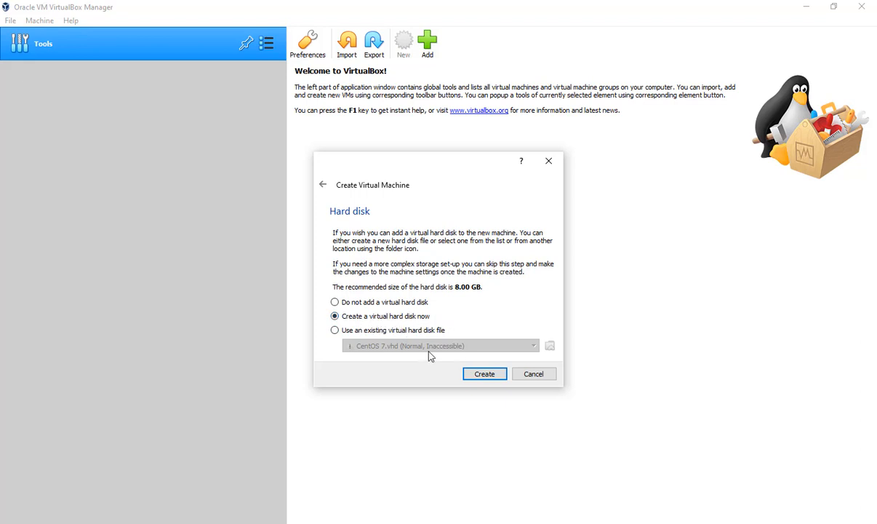
- Create a dynamically allocated VHD virtual hard disk of 8.00 GB for the machine, keeping the proposed file location
left_click(485, 374)
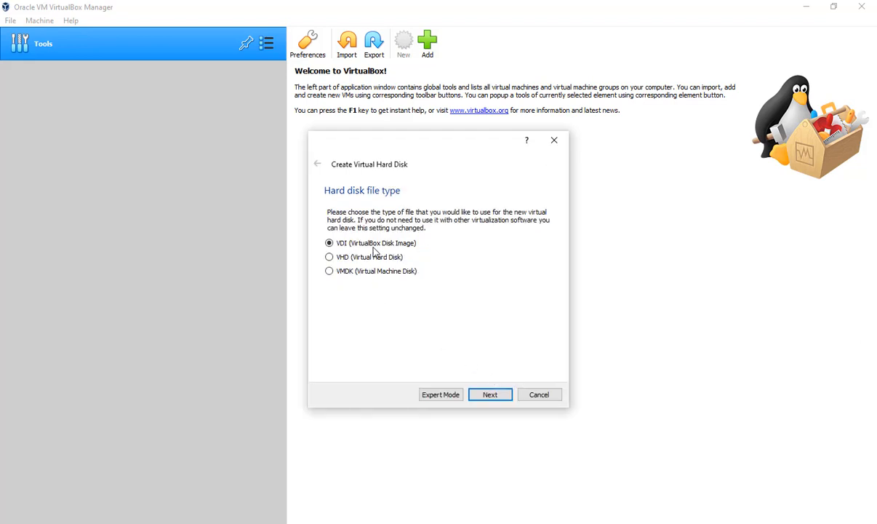
left_click(329, 256)
left_click(511, 397)
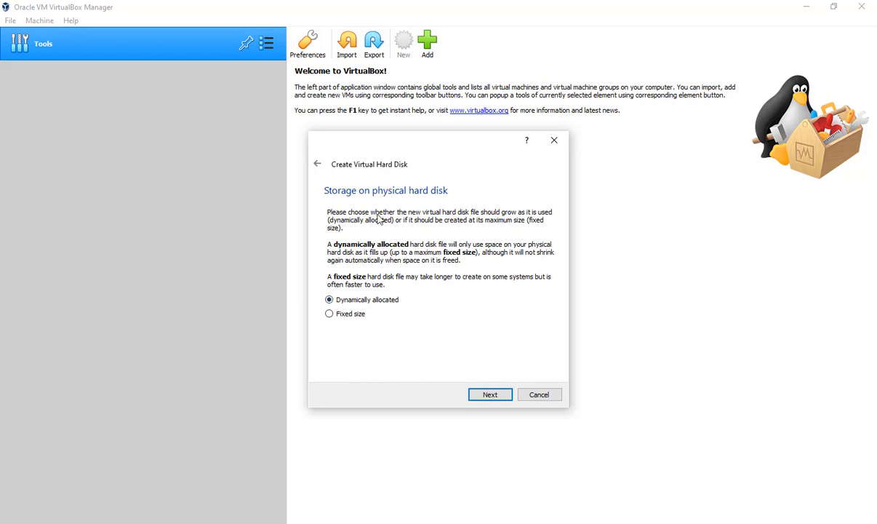
left_click(319, 167)
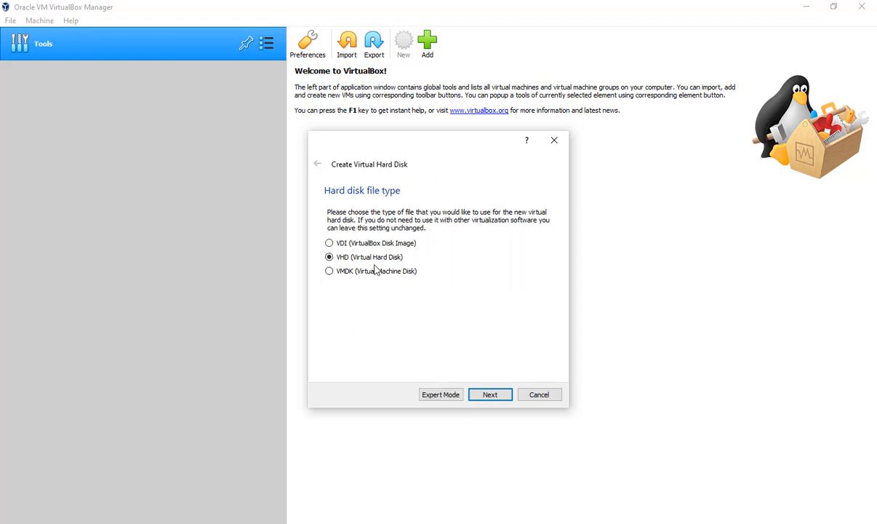
left_click(491, 395)
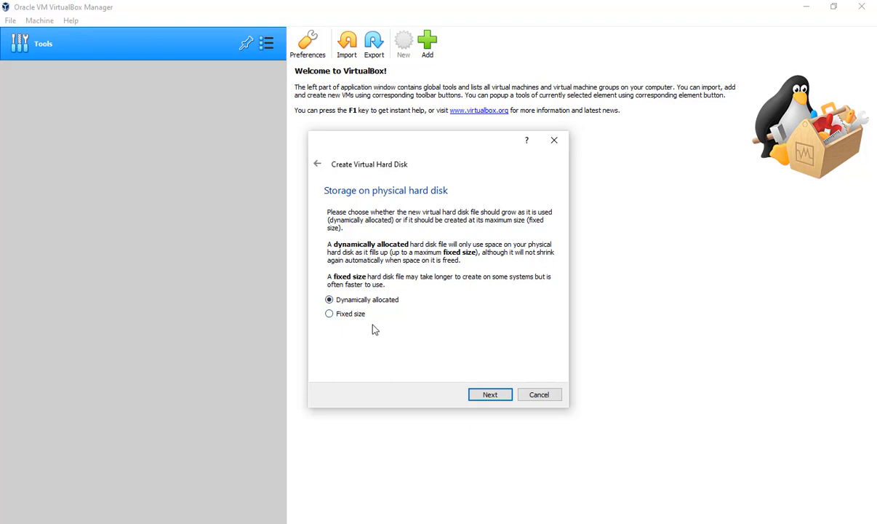
left_click(501, 397)
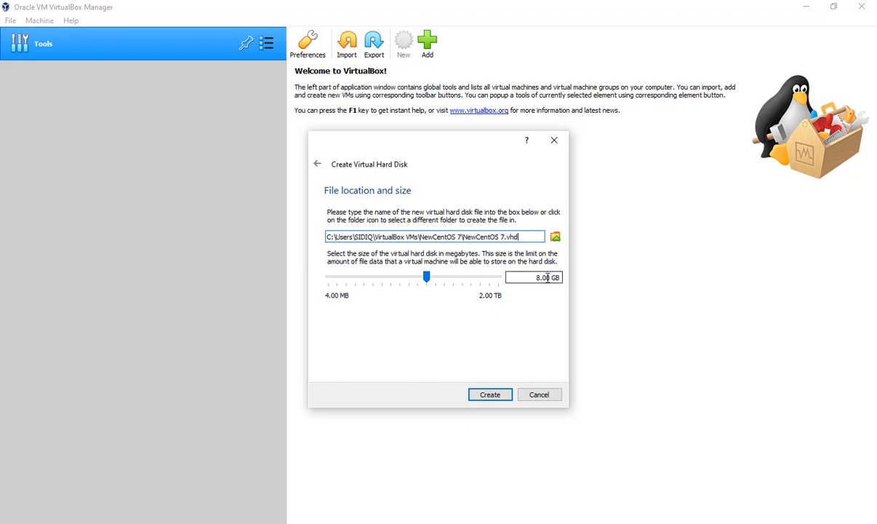
left_click(499, 397)
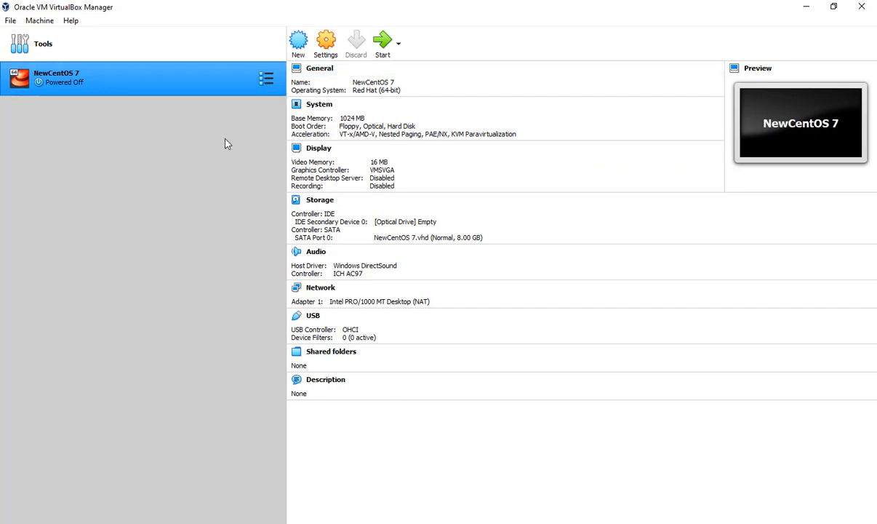
- Load the CentOS-7-x86_64-Minimal-2207-02 disc image from Downloads into the machine's empty optical drive and enable Live CD/DVD
left_click(336, 42)
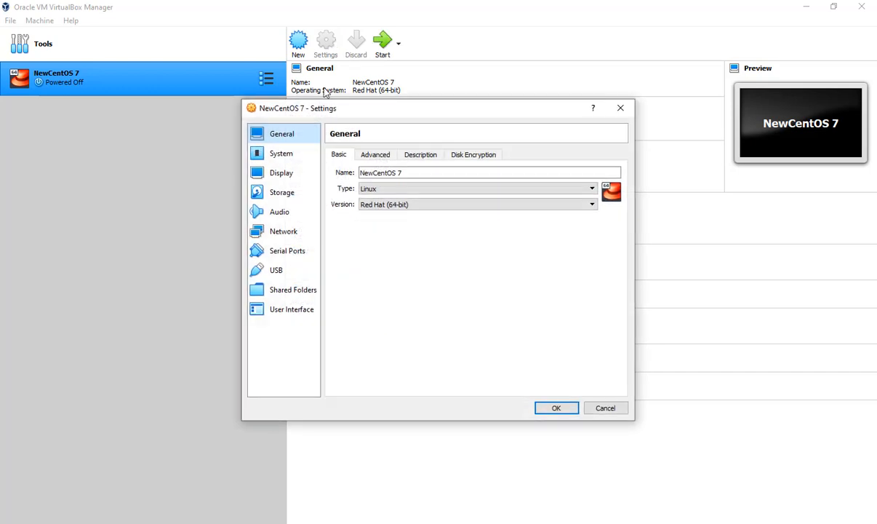
left_click(283, 197)
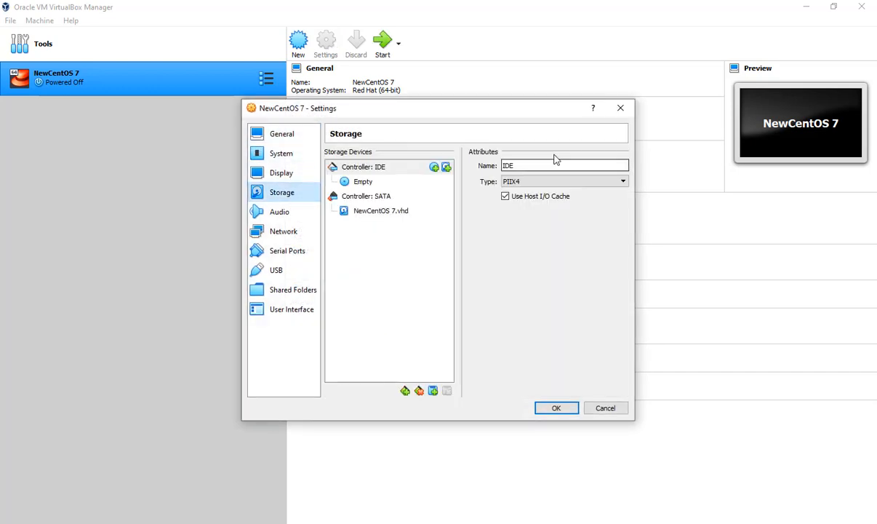
left_click(351, 182)
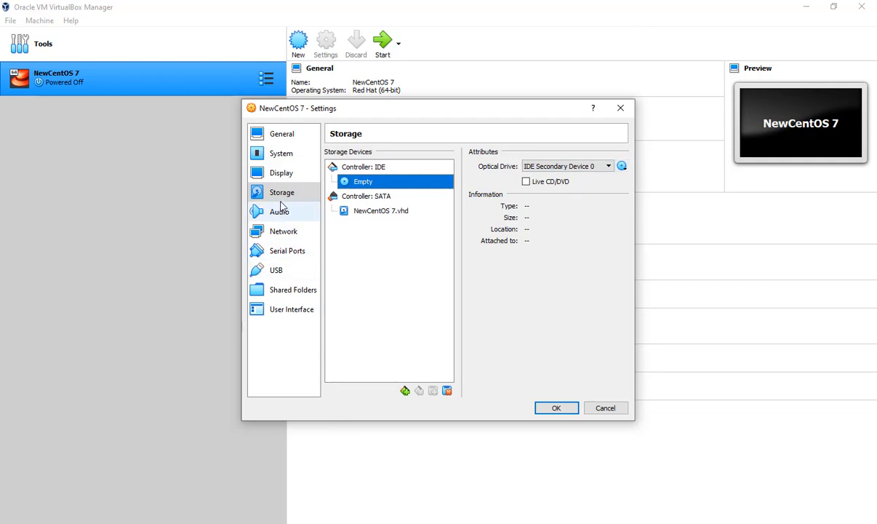
left_click(622, 168)
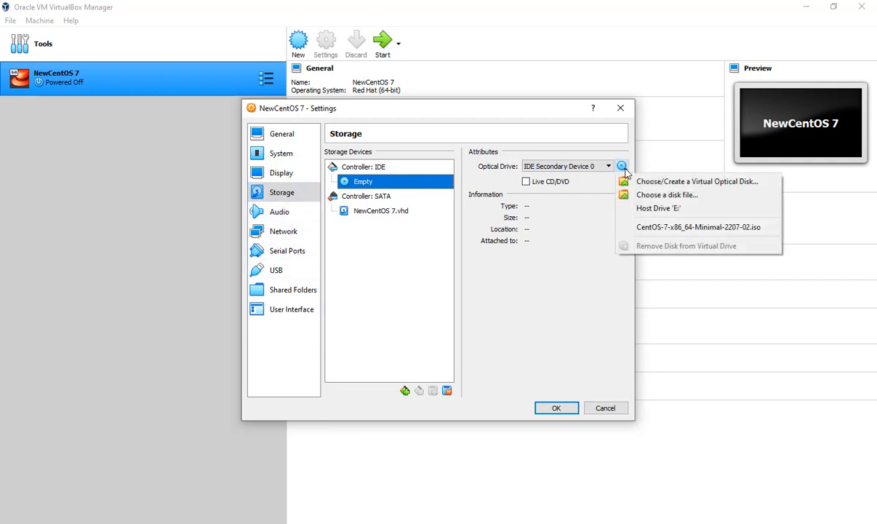
left_click(656, 195)
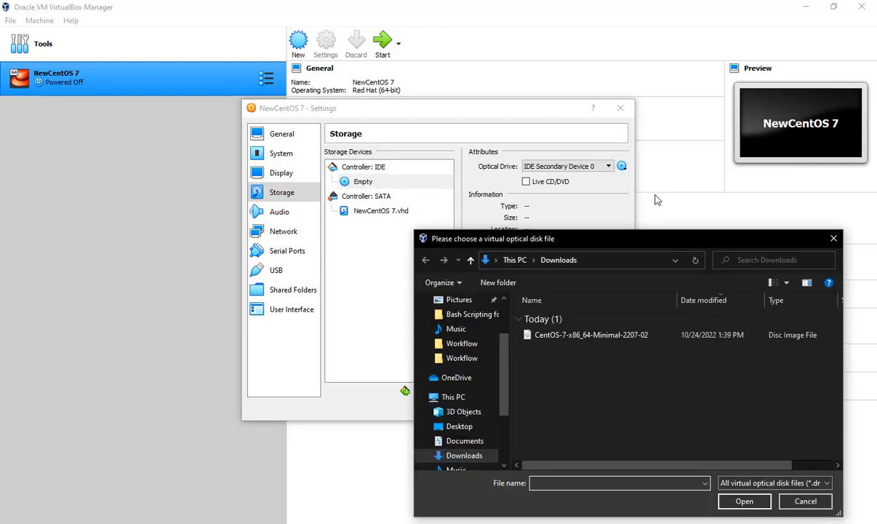
left_click_drag(620, 240, 573, 192)
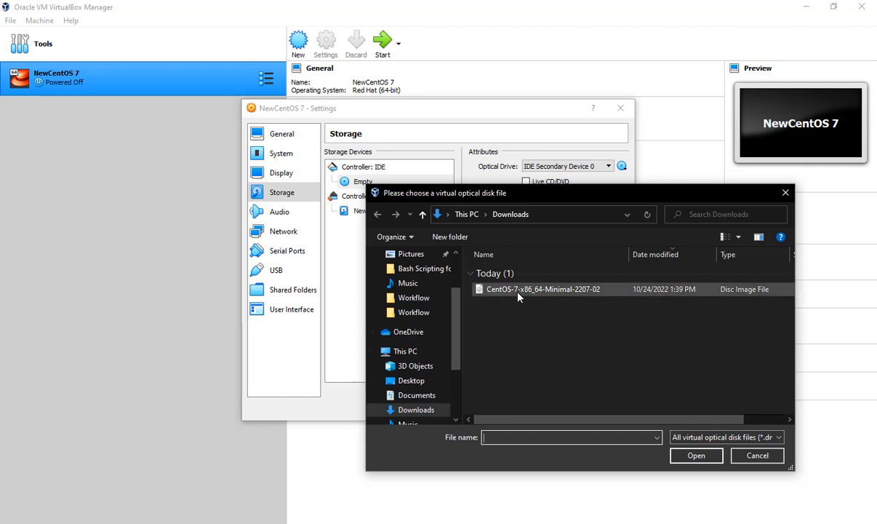
left_click(582, 291)
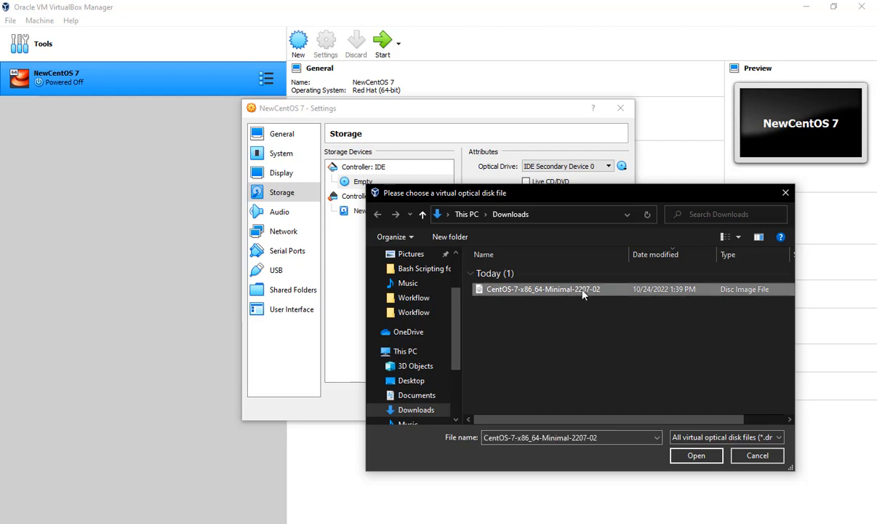
left_click(691, 456)
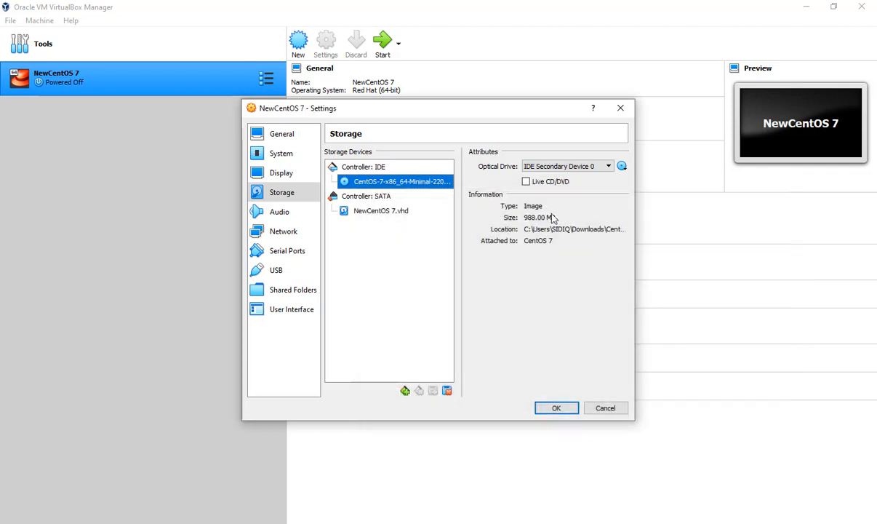
left_click(528, 183)
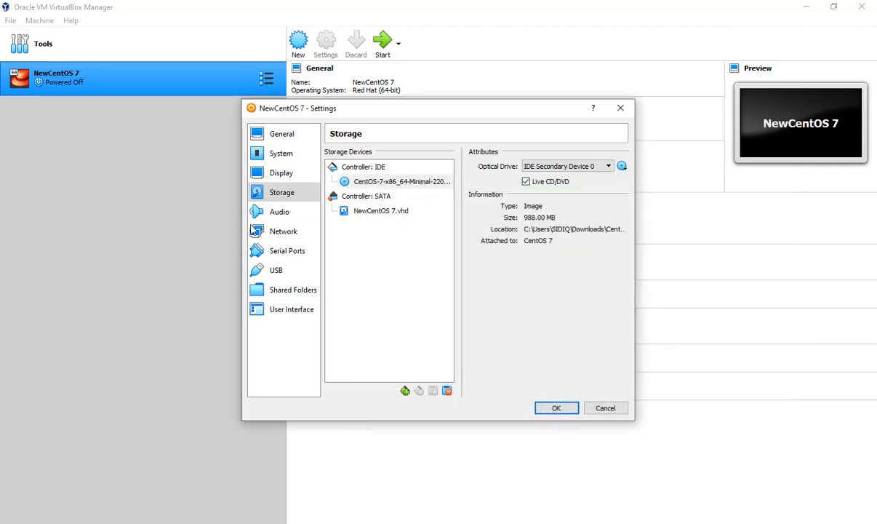
- Enable network Adapter 2 as a Bridged Adapter using the 802.11n USB Wireless LAN Card, and save the machine settings
left_click(273, 232)
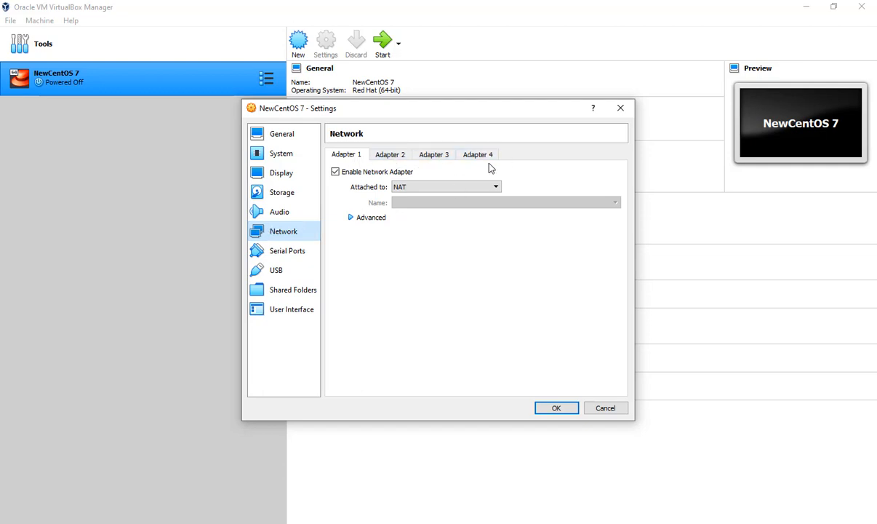
left_click(400, 160)
left_click(334, 172)
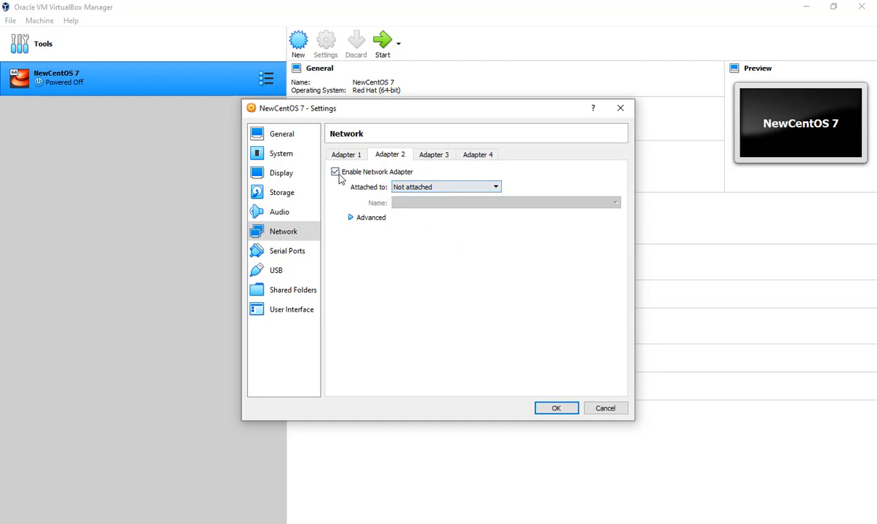
left_click(477, 188)
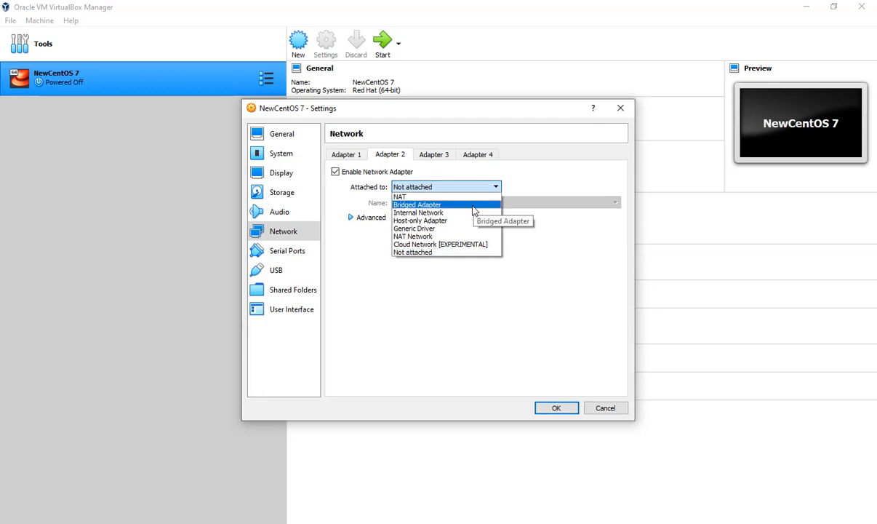
left_click(474, 207)
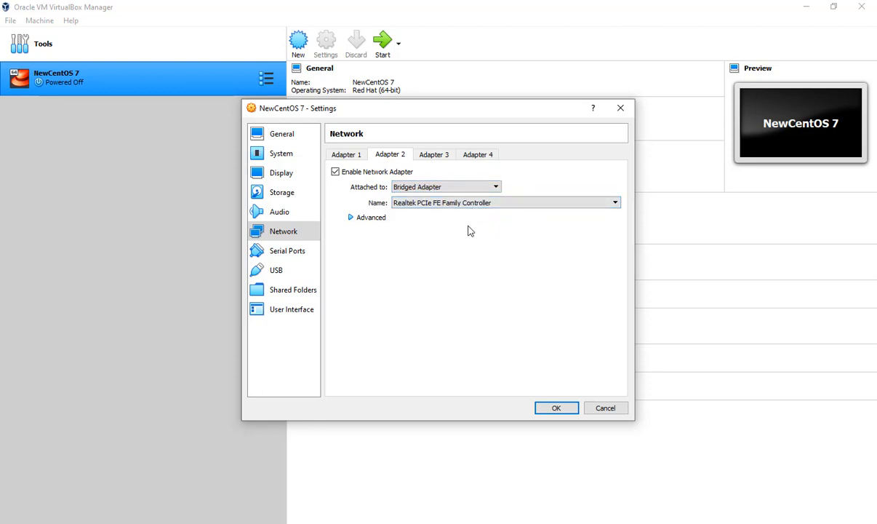
left_click(486, 205)
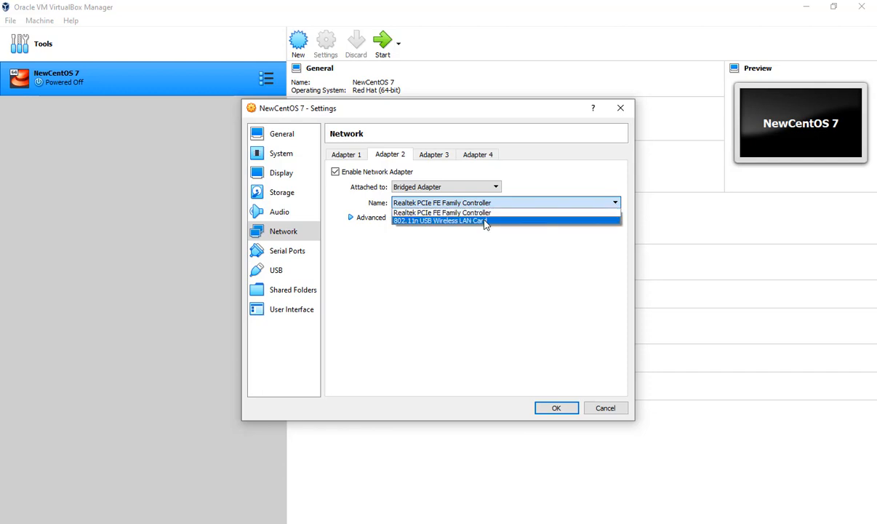
left_click(486, 222)
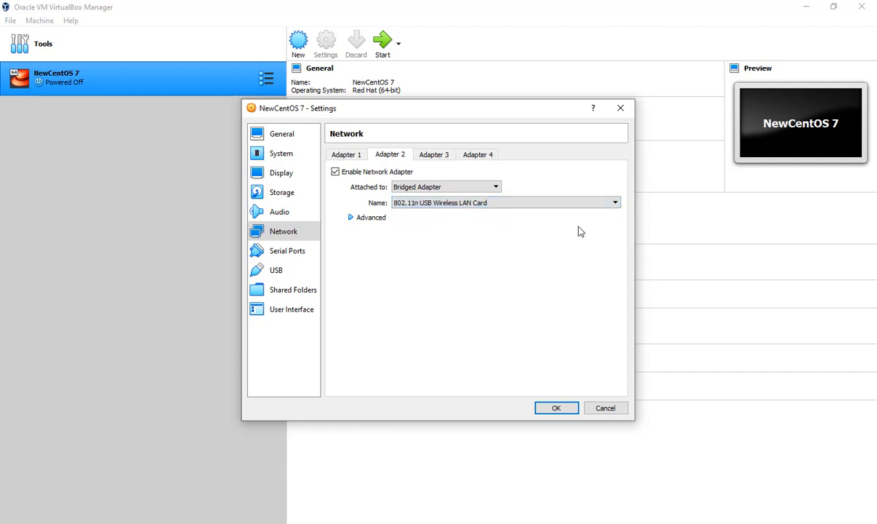
left_click(556, 408)
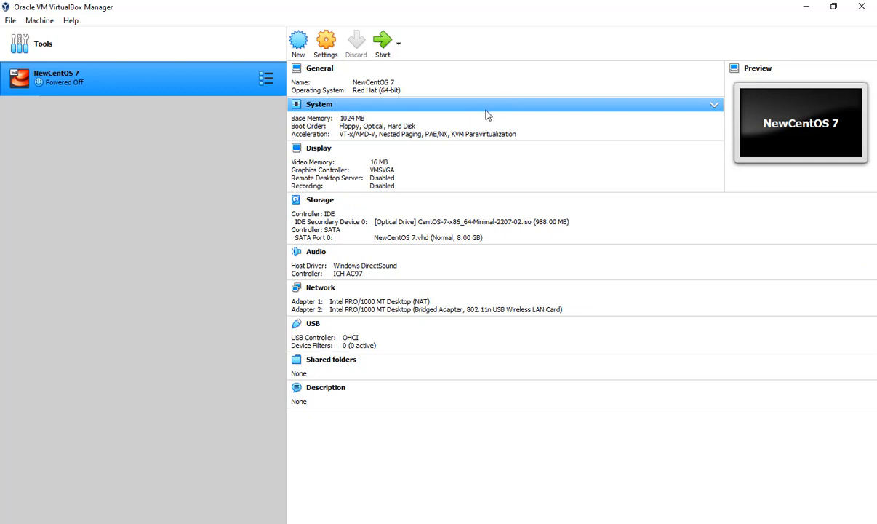
- Start the NewCentOS 7 machine, boot it with Install CentOS 7, and dismiss the mouse pointer integration notice
left_click(382, 48)
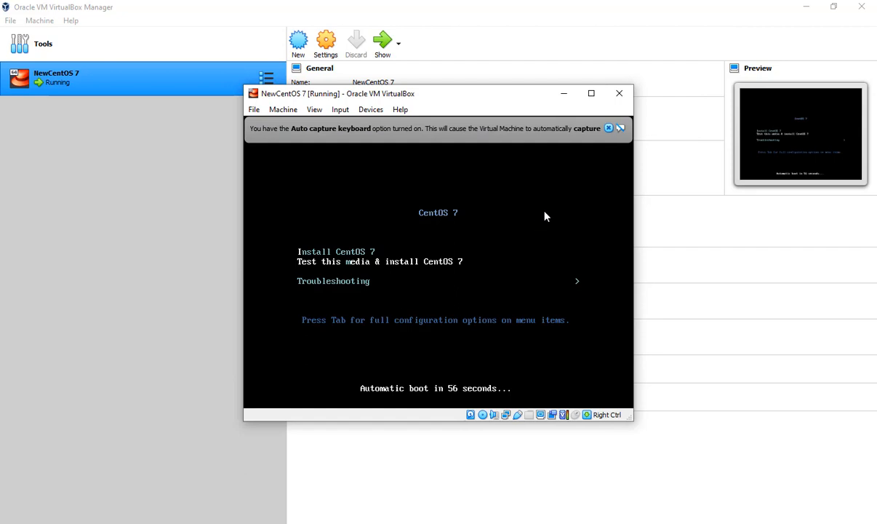
key("Up")
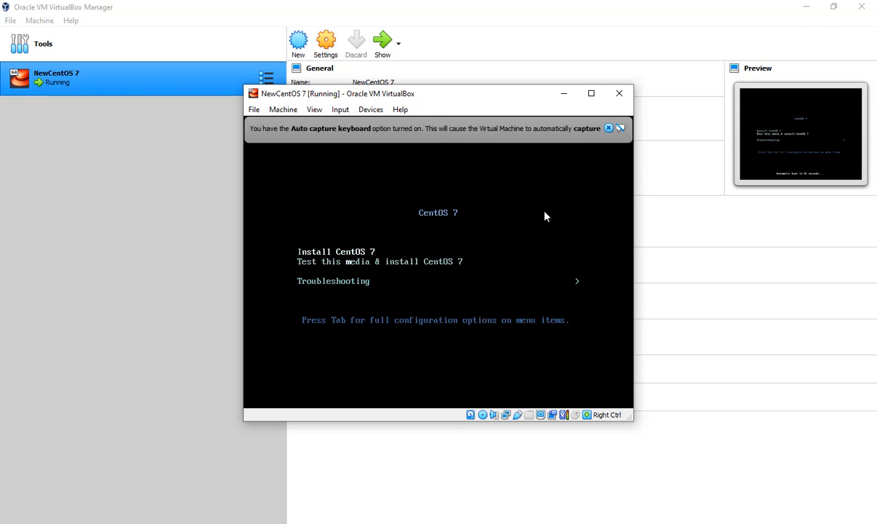
key("Down")
key("Up")
key("Down")
key("Up")
key("Down")
key("Up")
key("Return")
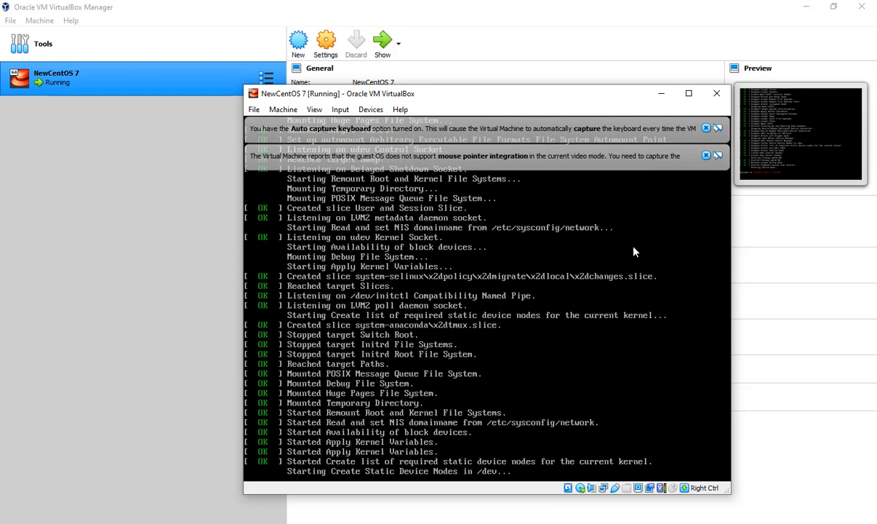
left_click(705, 155)
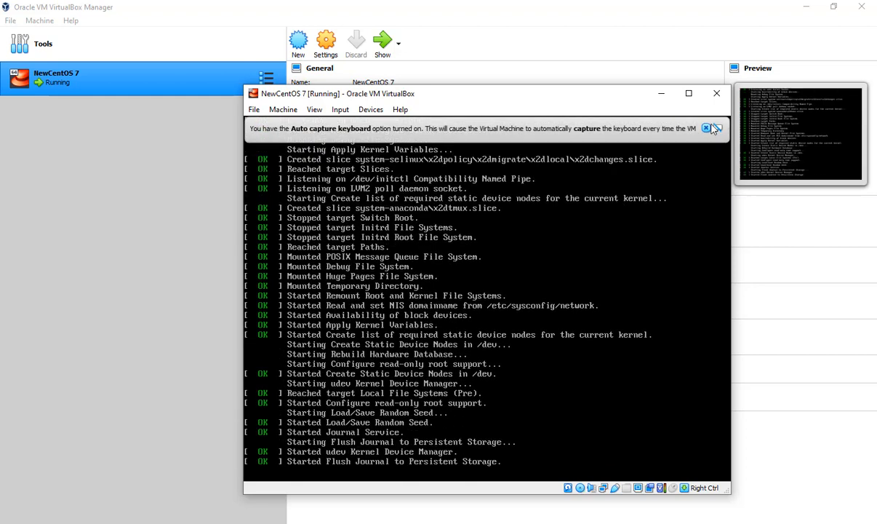
- Dismiss the keyboard auto-capture notice and let the virtual machine capture the mouse and keyboard
left_click(707, 129)
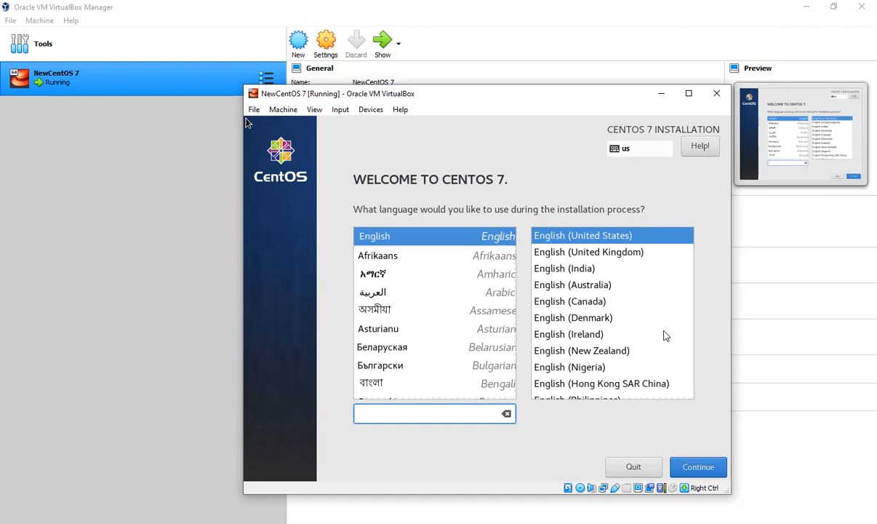
left_click(695, 464)
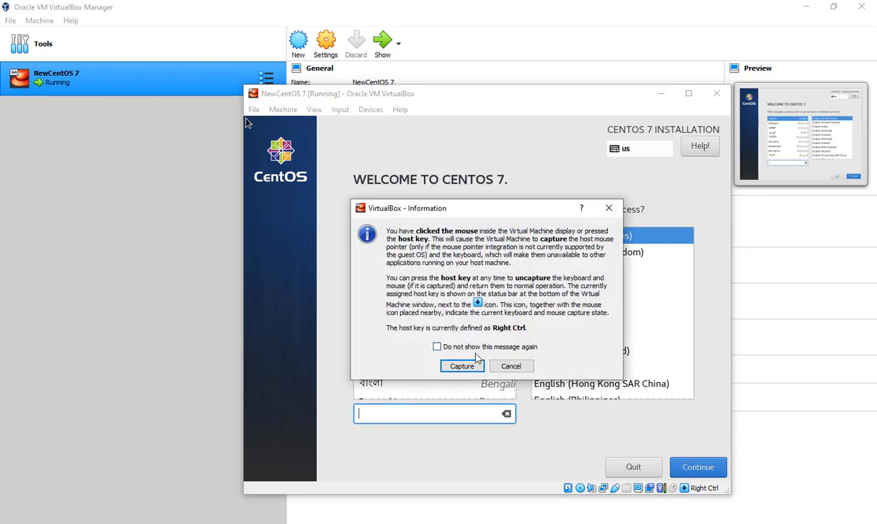
left_click(462, 366)
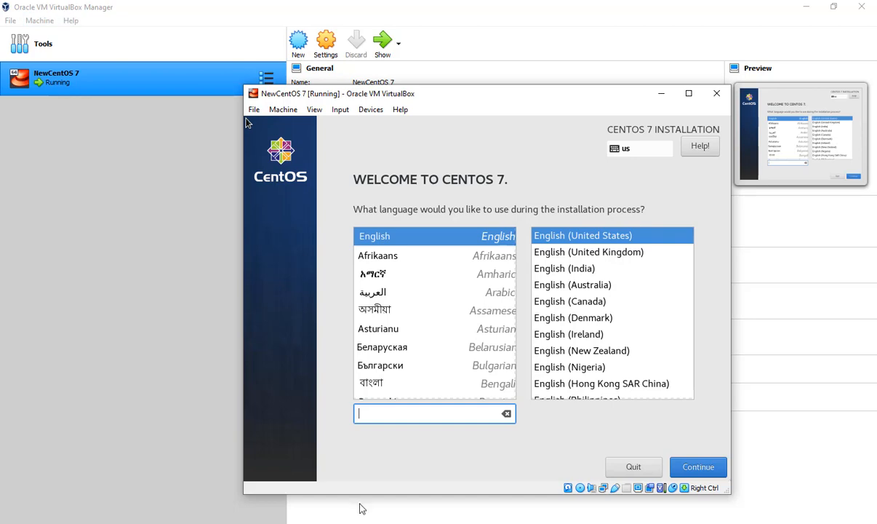
- Try to continue past the installer's language selection with the mouse captured by the virtual machine
left_click(2, 2)
left_click(640, 522)
left_click(701, 470)
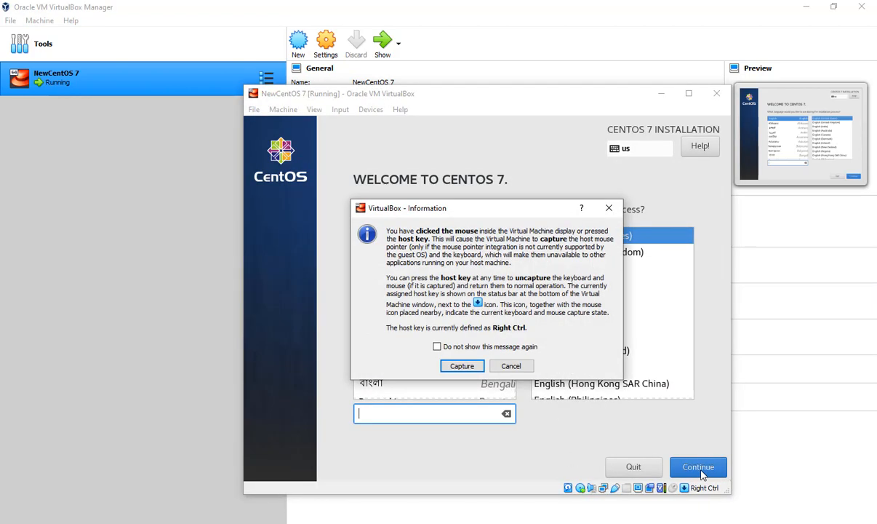
left_click(462, 366)
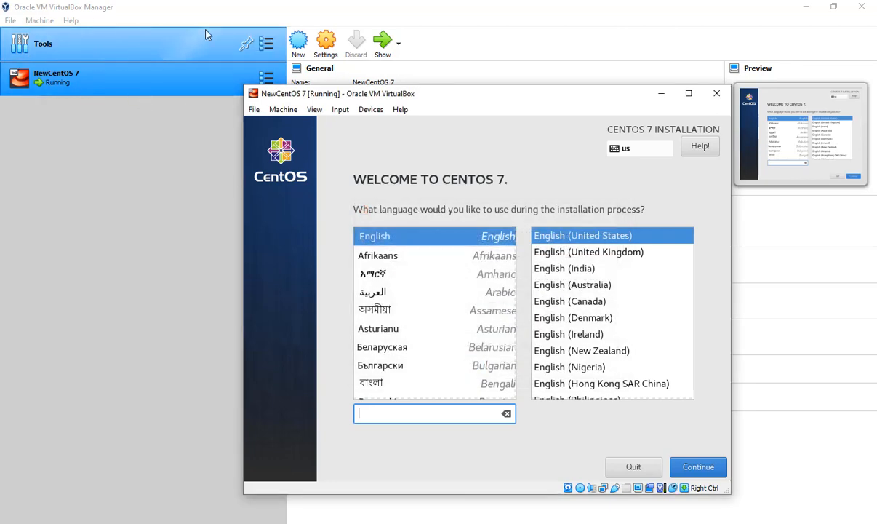
left_click(2, 152)
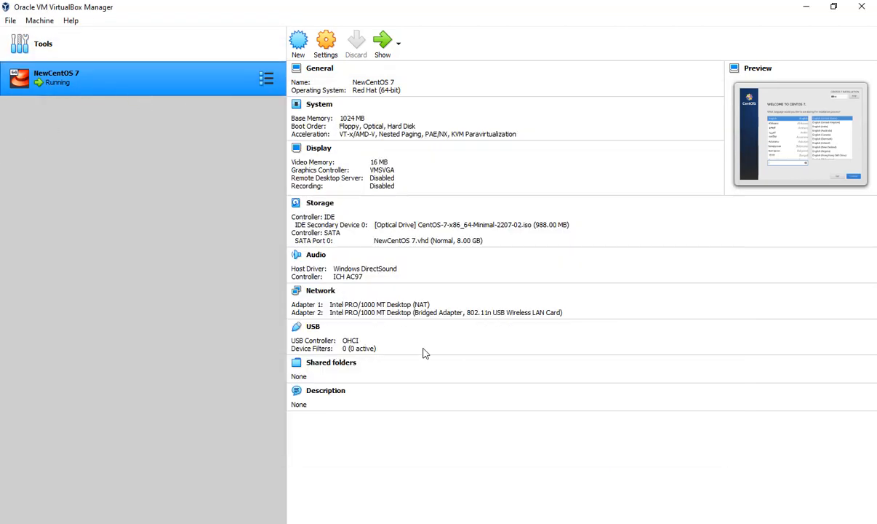
key("alt+Tab")
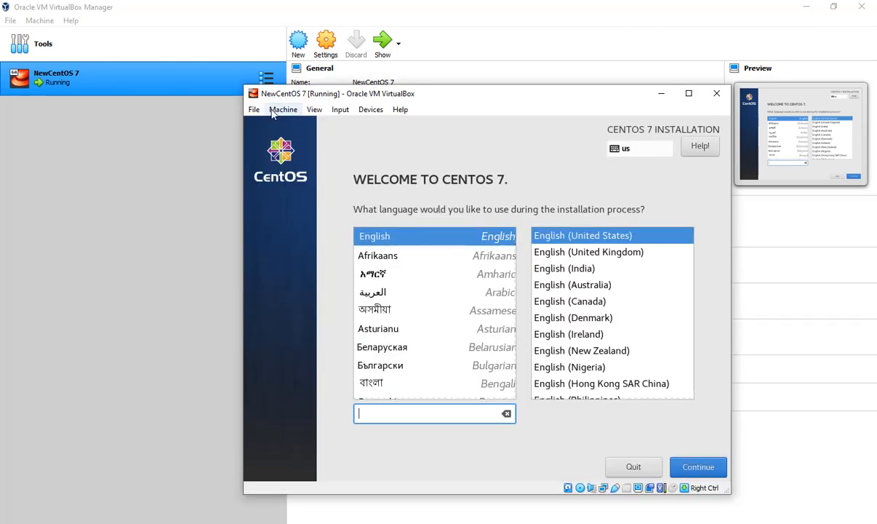
left_click(337, 110)
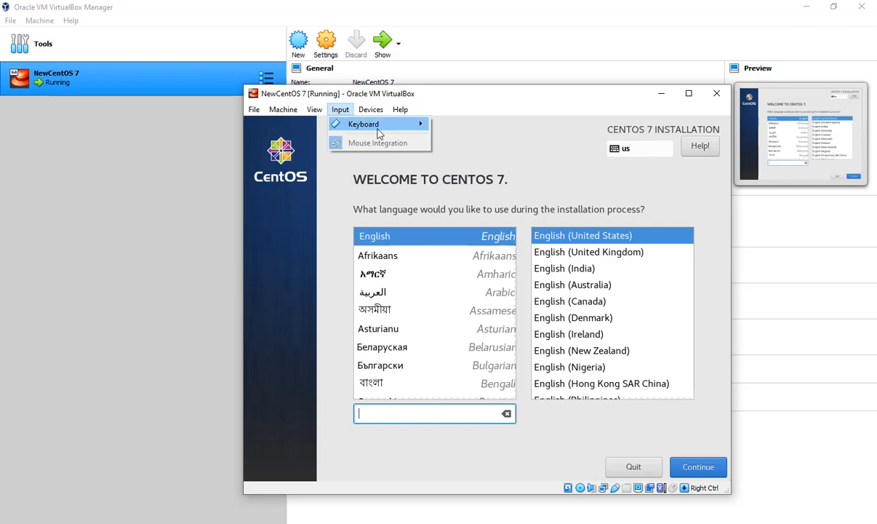
mouse_move(378, 133)
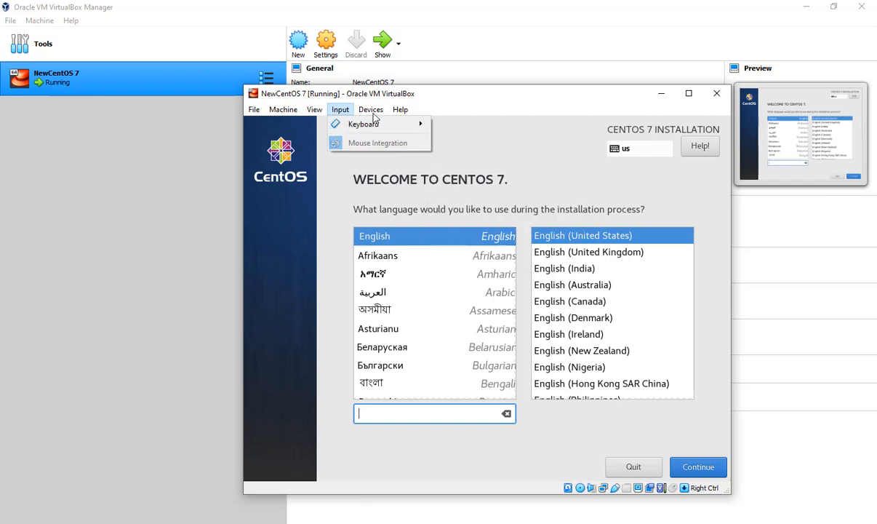
left_click(373, 113)
left_click(372, 112)
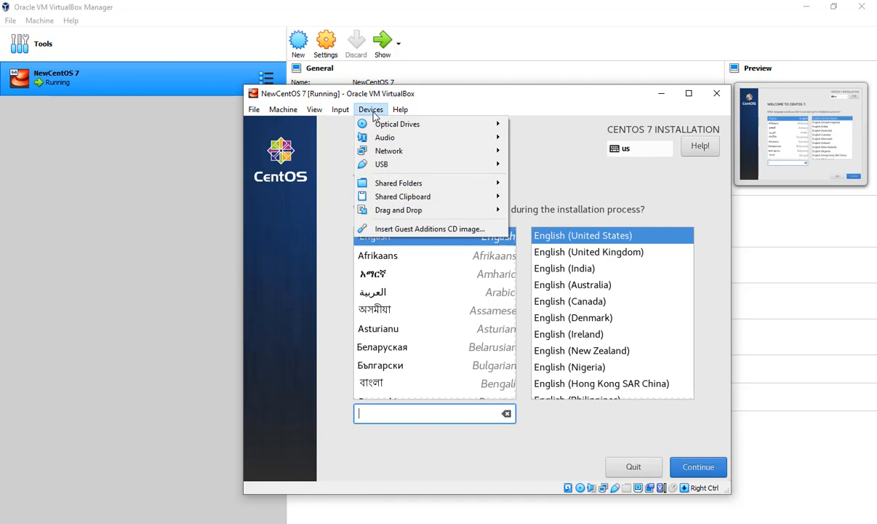
mouse_move(492, 165)
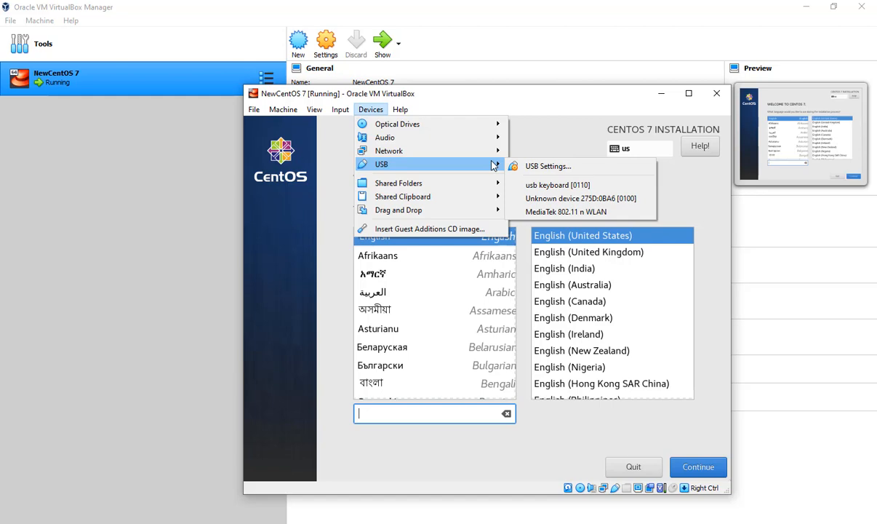
mouse_move(286, 107)
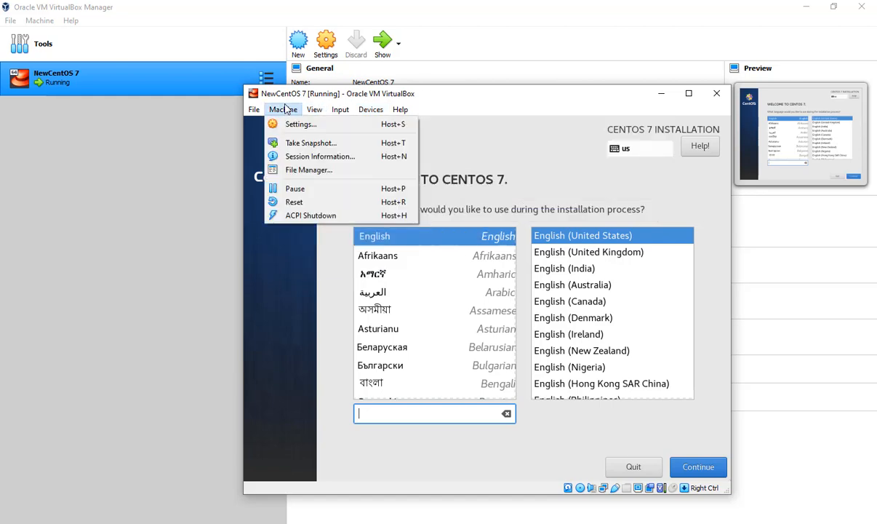
- Capture input in the virtual machine and continue the installation with English (United States) as the language
left_click(658, 210)
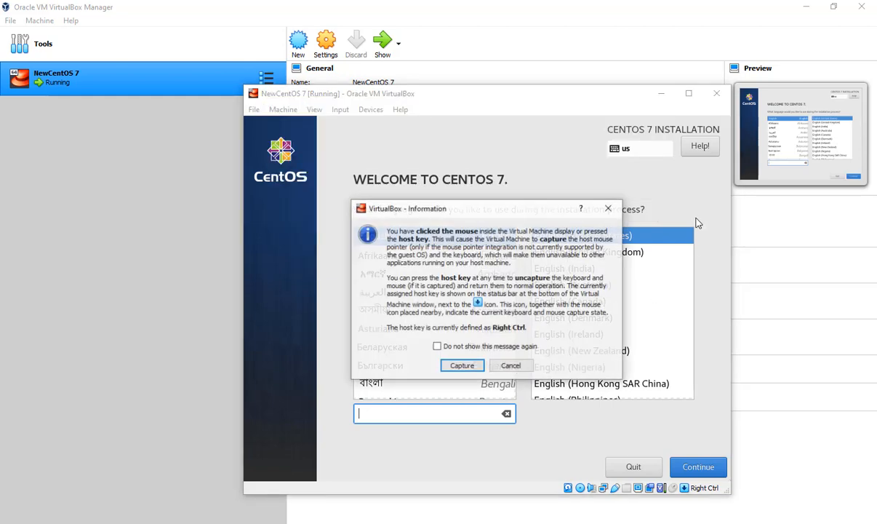
key("Left")
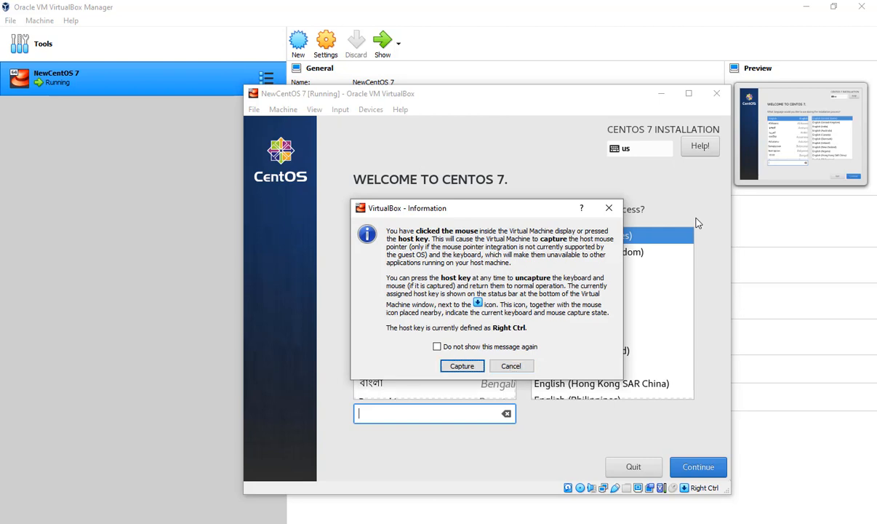
left_click(462, 366)
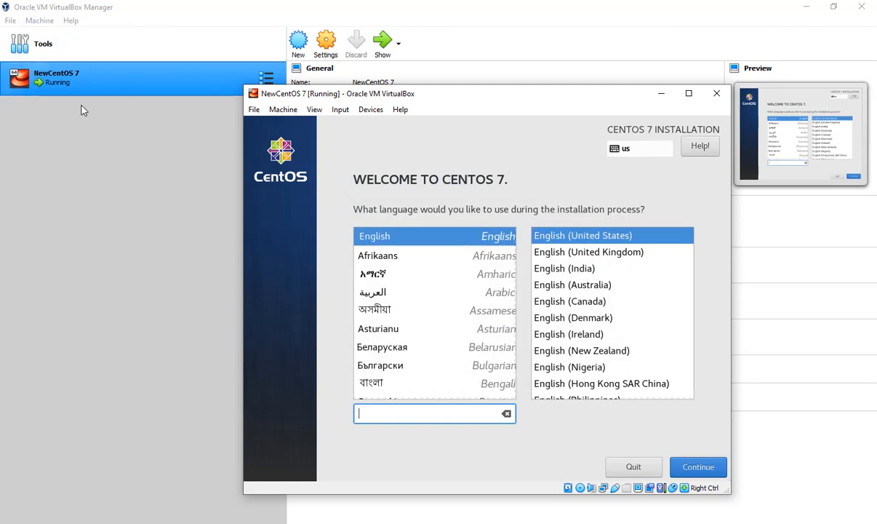
left_click(139, 205)
left_click(789, 522)
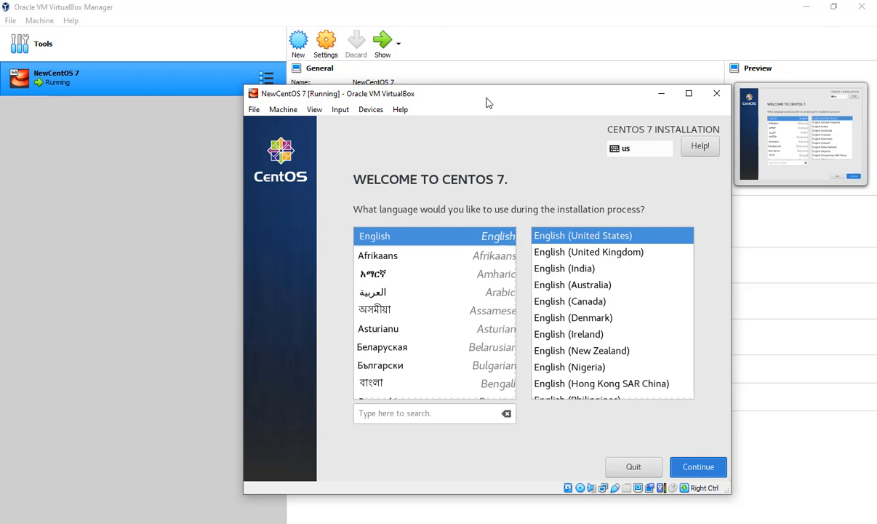
key("Return")
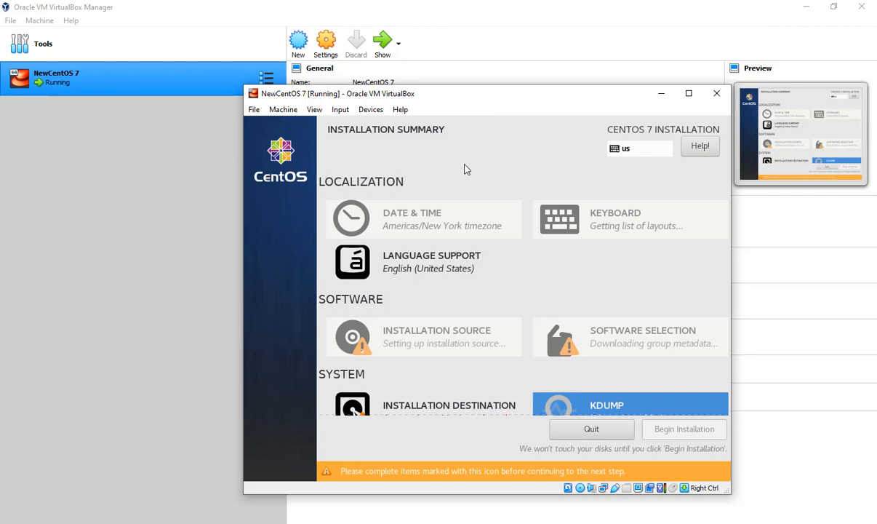
- Try to open the Date & Time settings from the installation summary
left_click(445, 219)
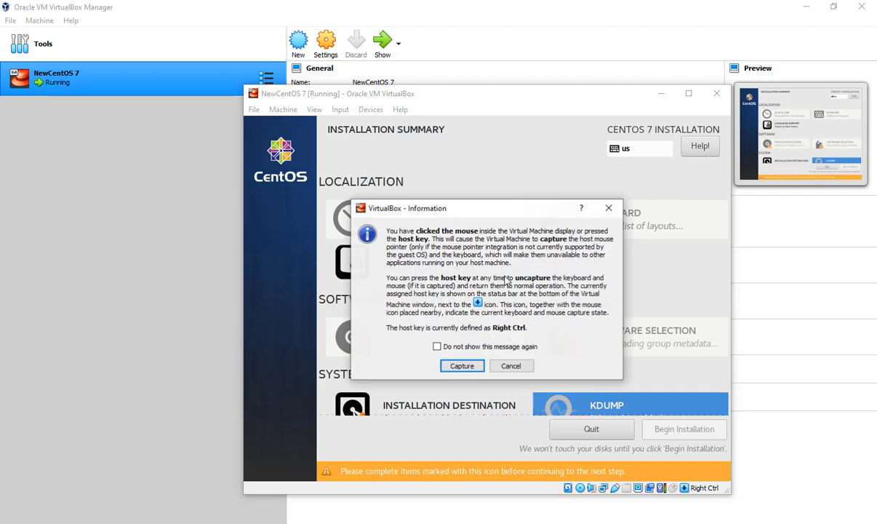
left_click(462, 365)
key("Control_R")
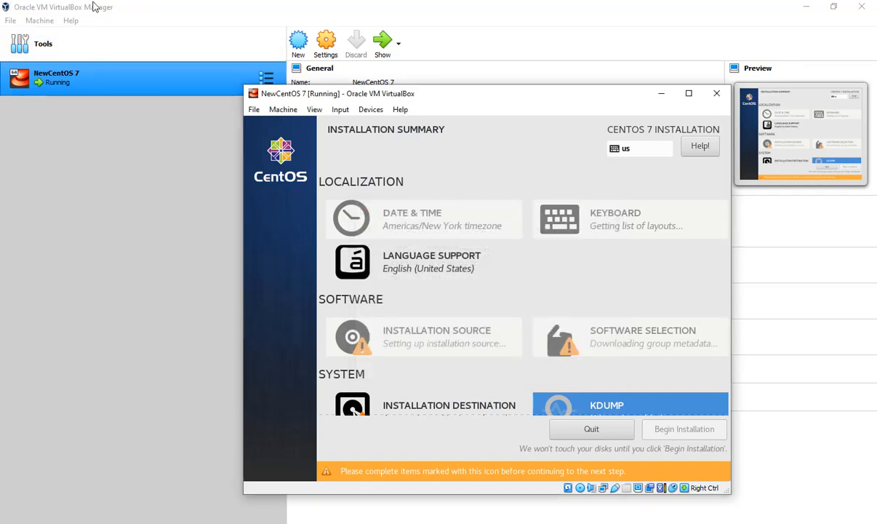
left_click(63, 211)
left_click(571, 522)
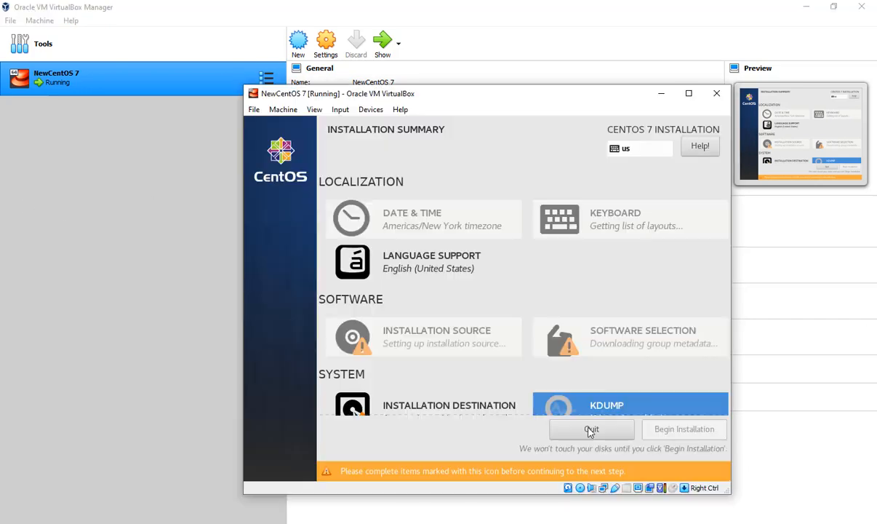
- Maximize the NewCentOS 7 machine window and let it capture the mouse and keyboard
left_click(685, 92)
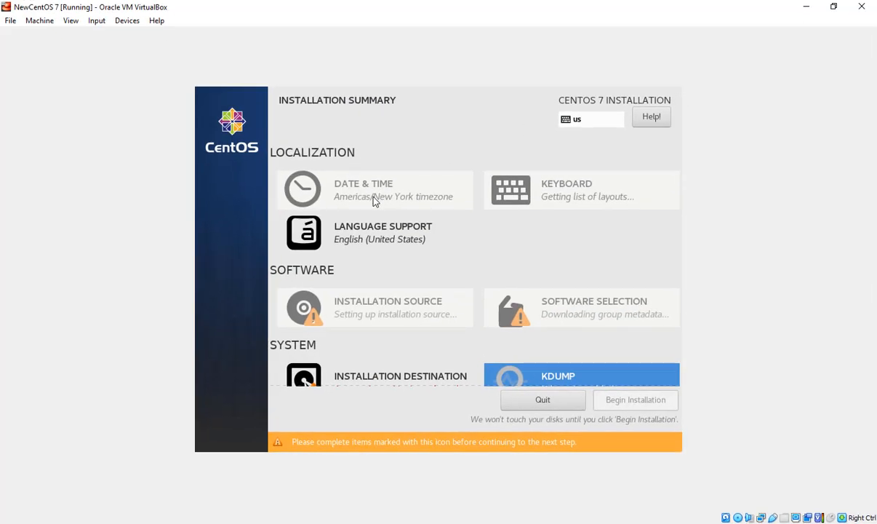
left_click(472, 248)
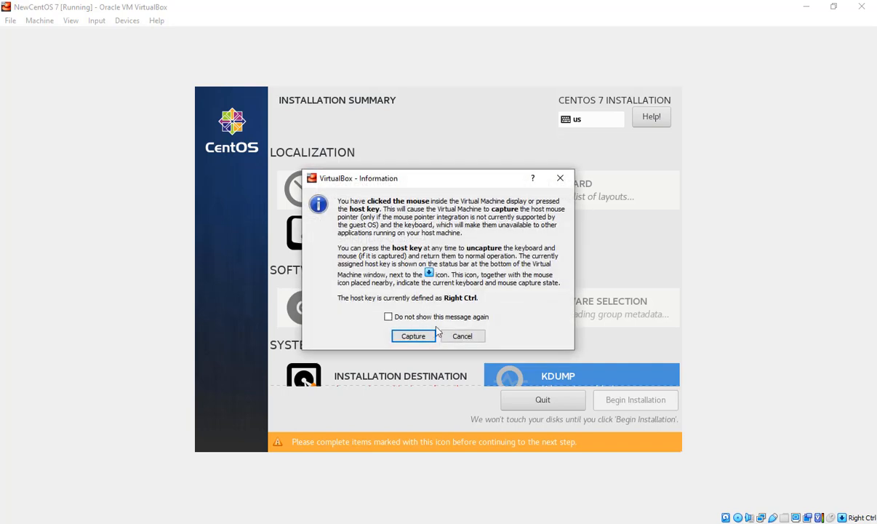
left_click(413, 331)
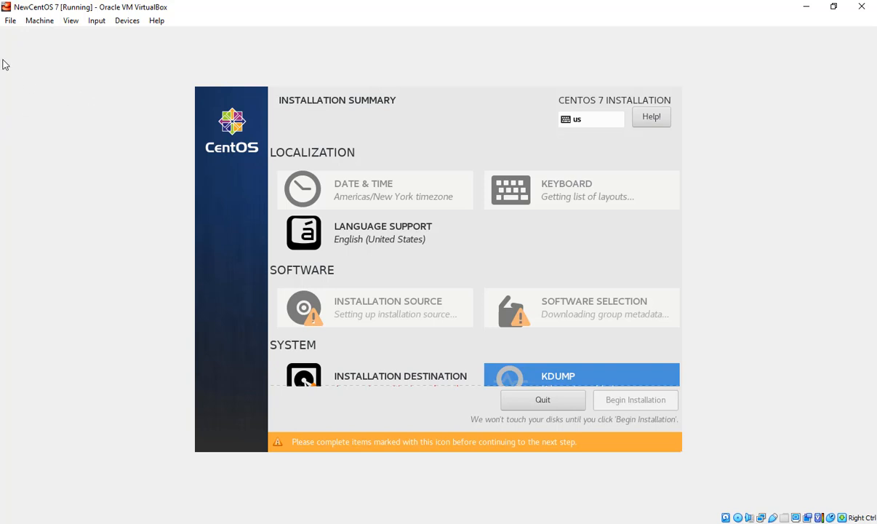
left_click(50, 22)
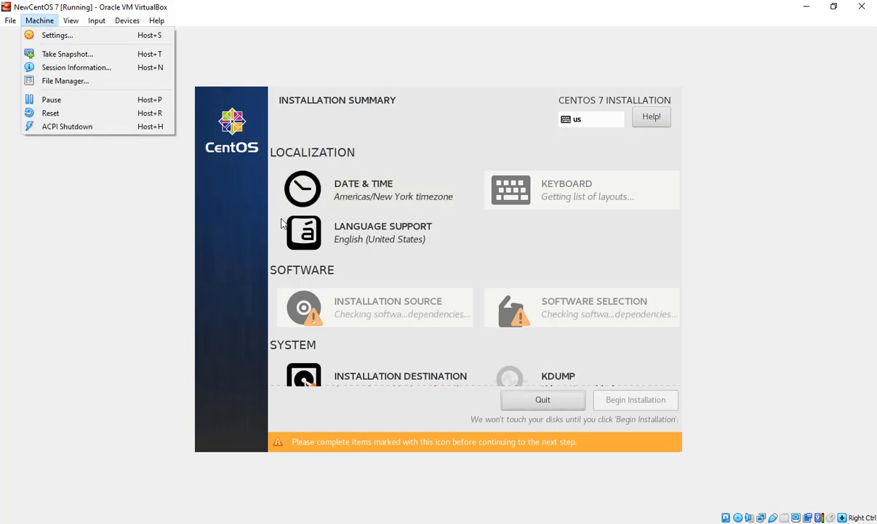
left_click(453, 271)
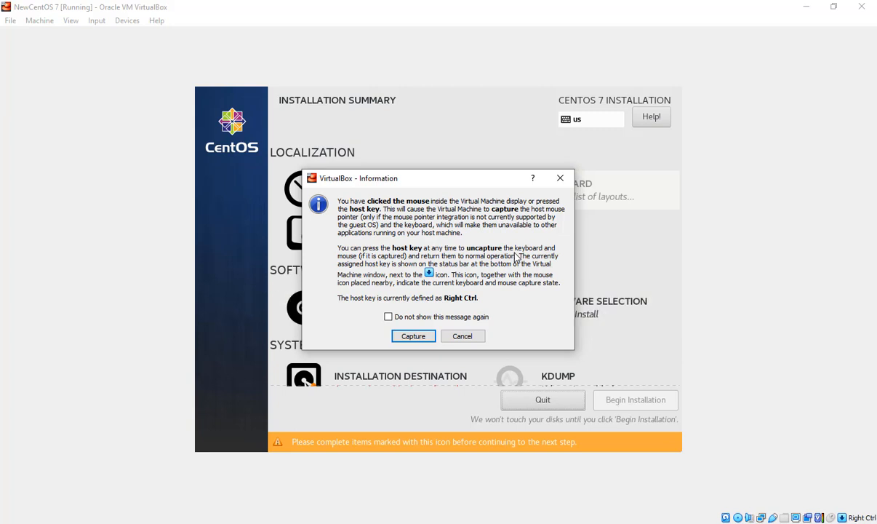
left_click(420, 338)
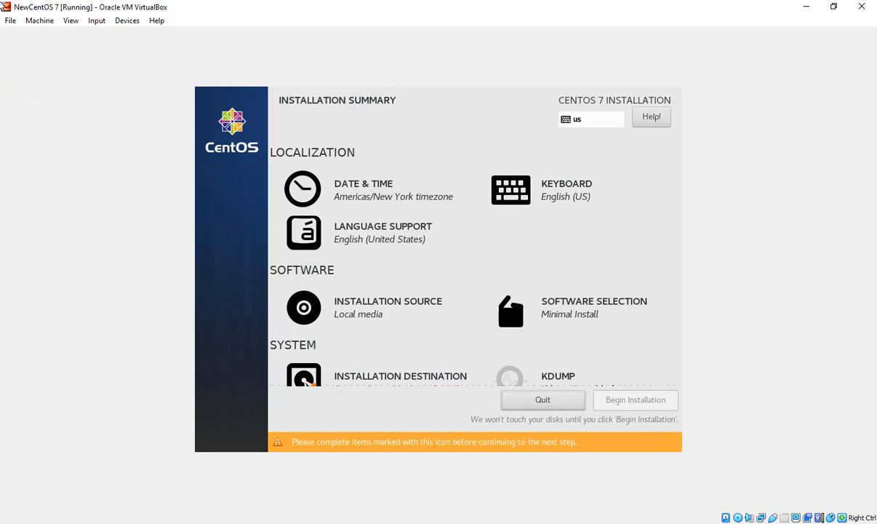
- Accept the ATA VBOX HARDDISK disk with automatically configured partitioning as the installation destination
key("Return")
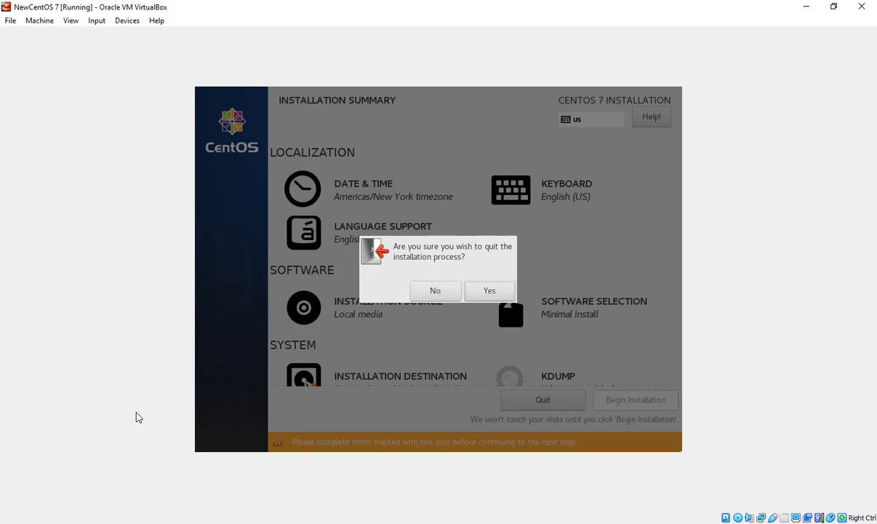
key("Escape")
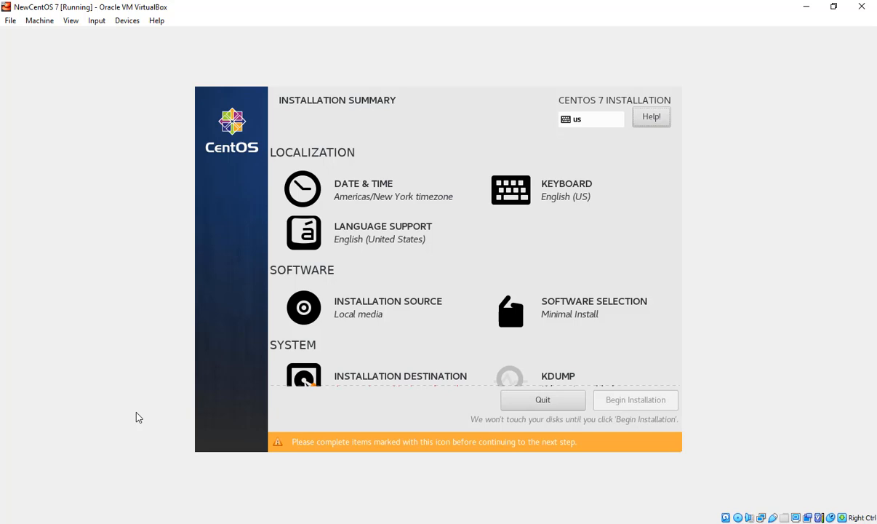
key("Down")
key("Down")
key("Down")
key("Down")
key("Down")
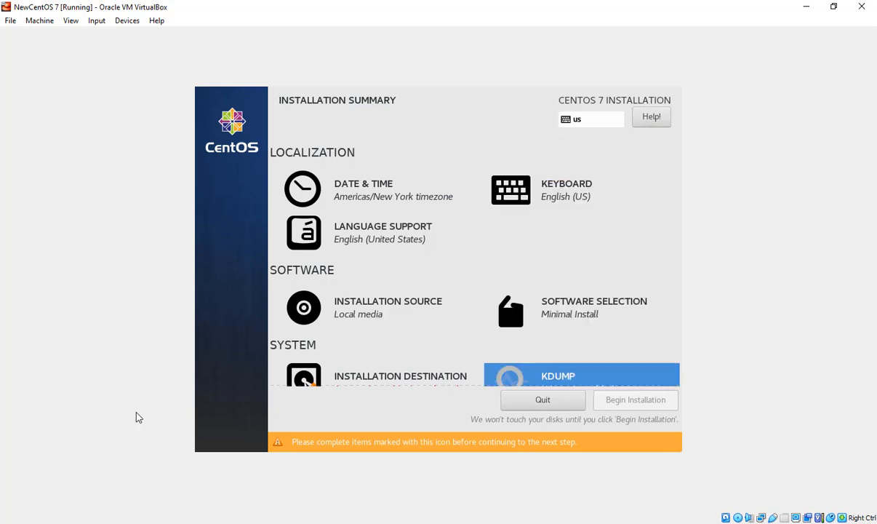
key("Up")
key("Left")
key("Return")
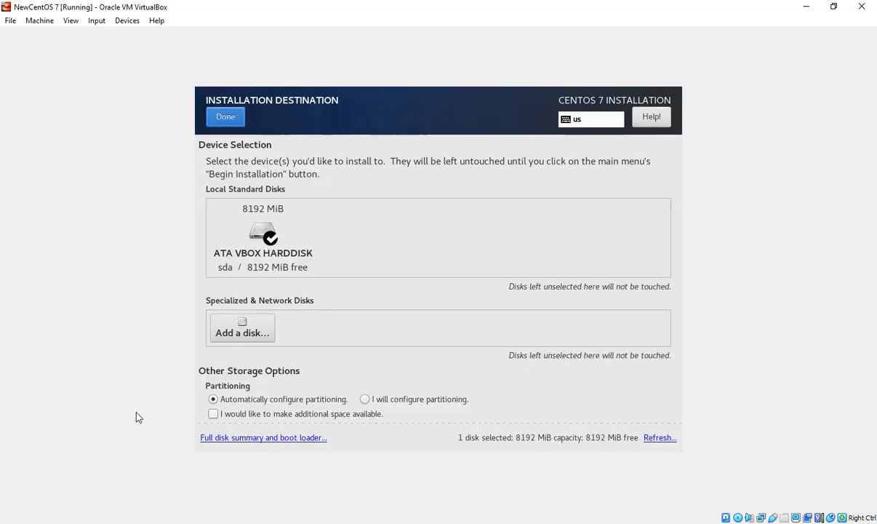
key("Return")
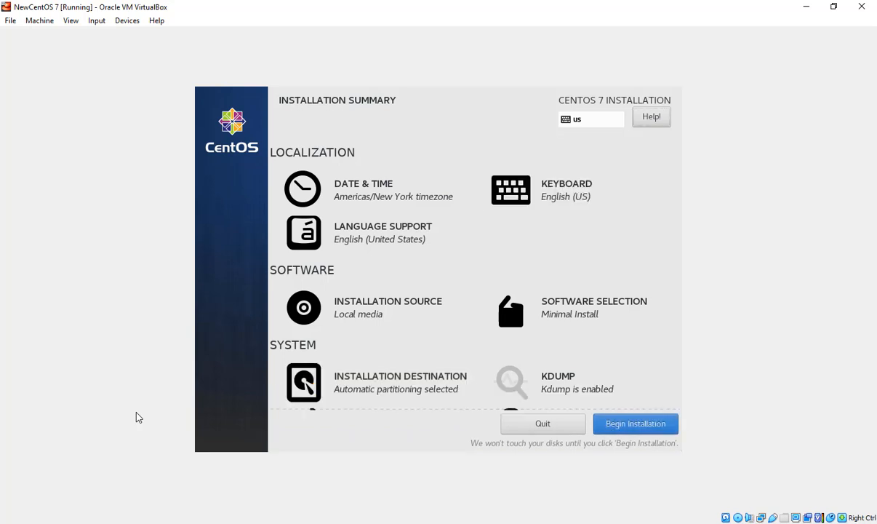
- Open the Security Policy settings and return to the installation summary without selecting a profile
key("Down")
key("Down")
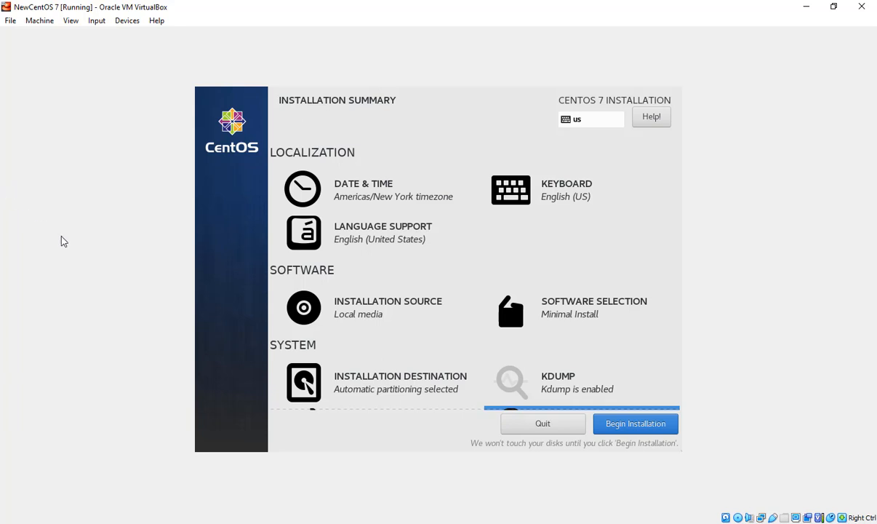
left_click(40, 22)
left_click(96, 337)
left_click(647, 434)
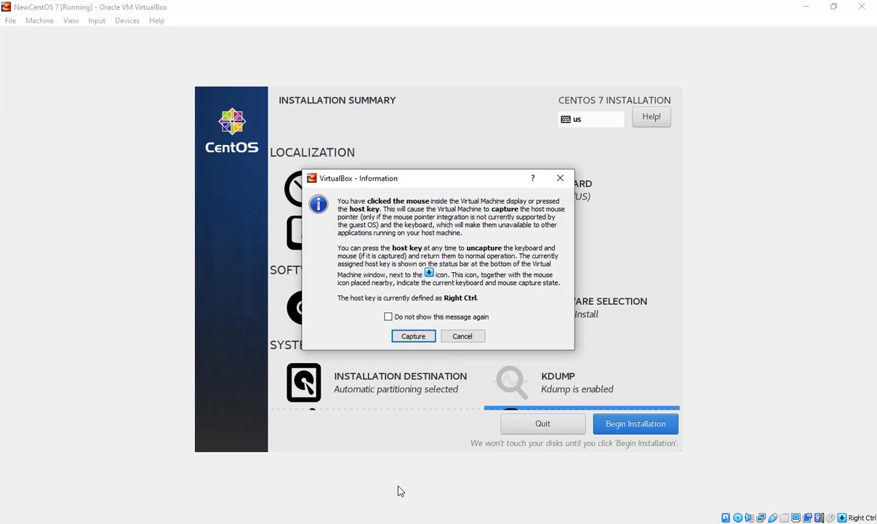
key("Return")
key("Return")
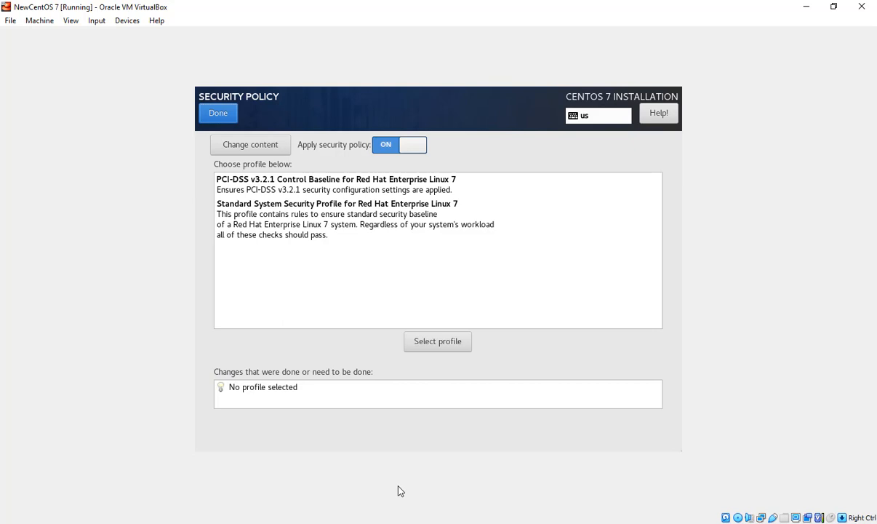
key("Return")
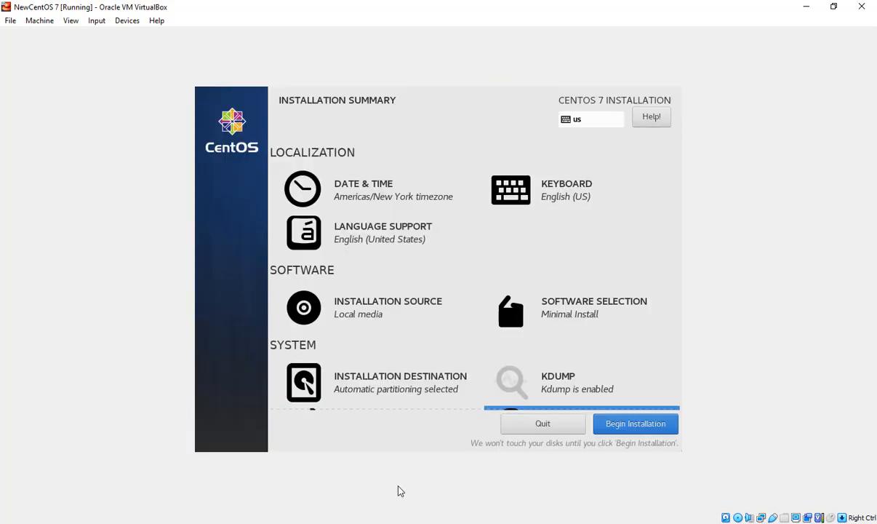
- Begin the CentOS 7 installation from the installation summary
key("Return")
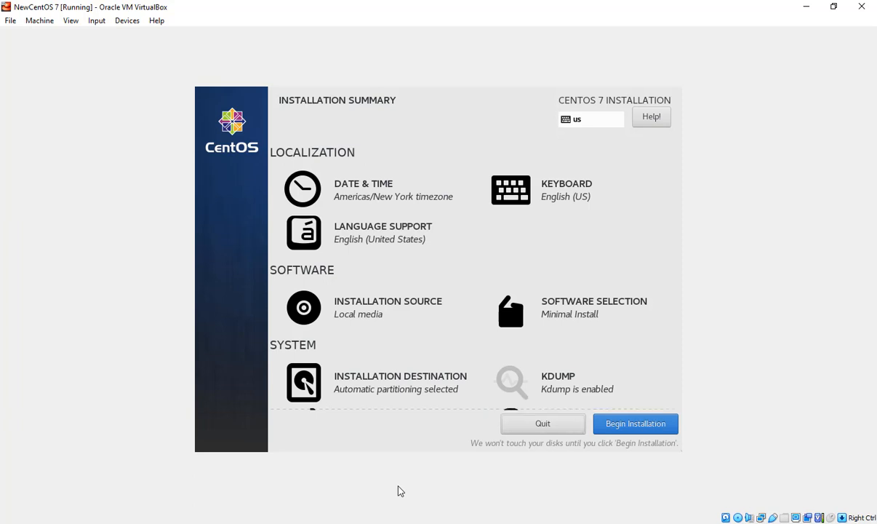
key("Up")
key("Up")
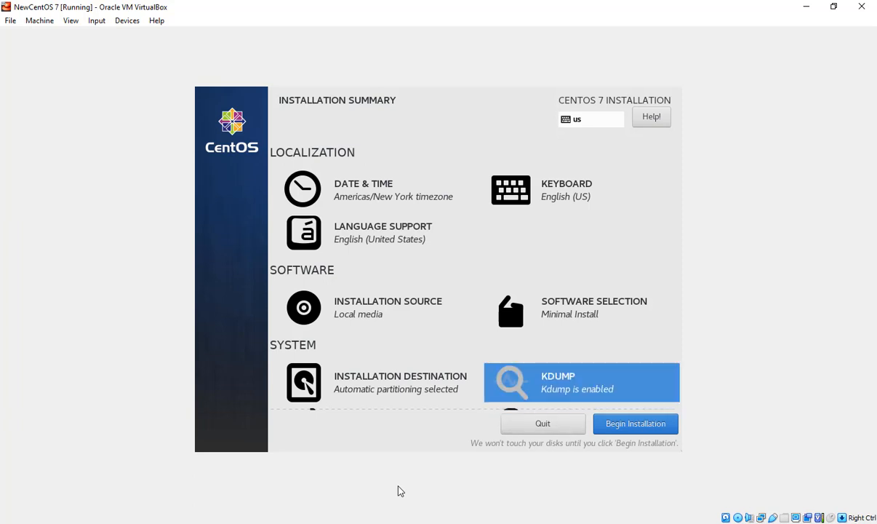
key("Down")
key("Down")
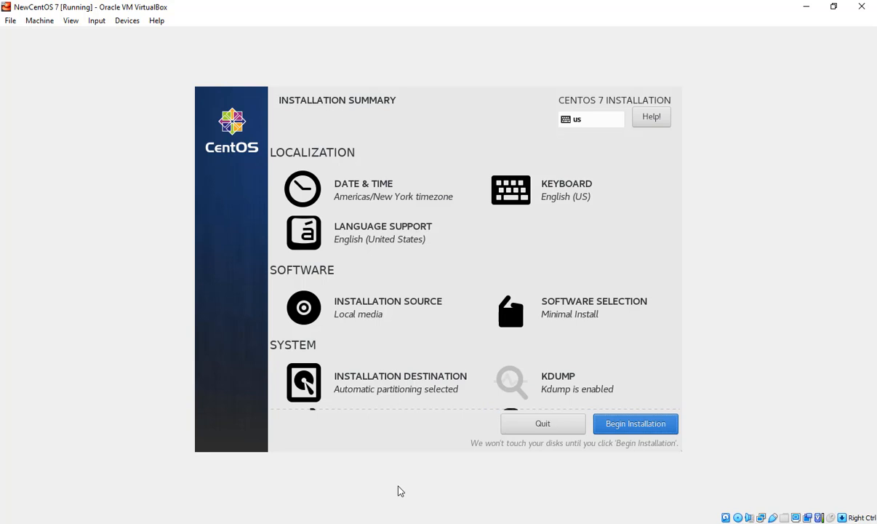
key("Return")
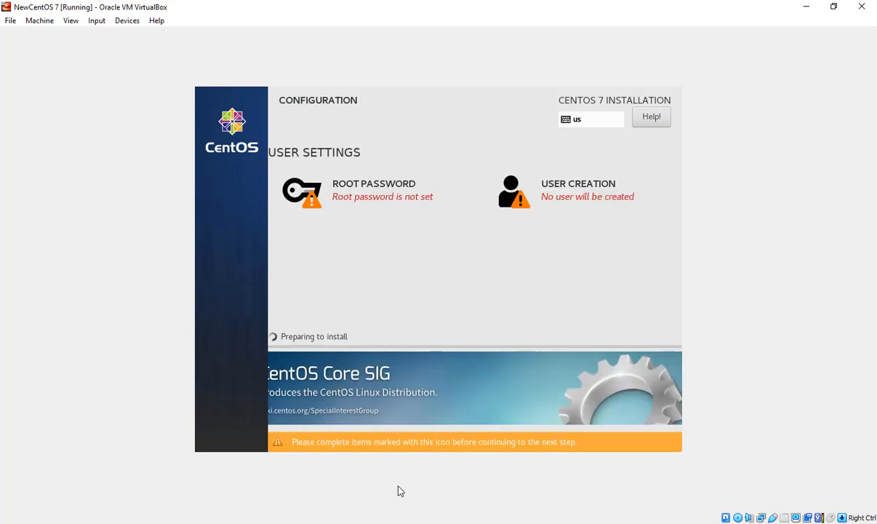